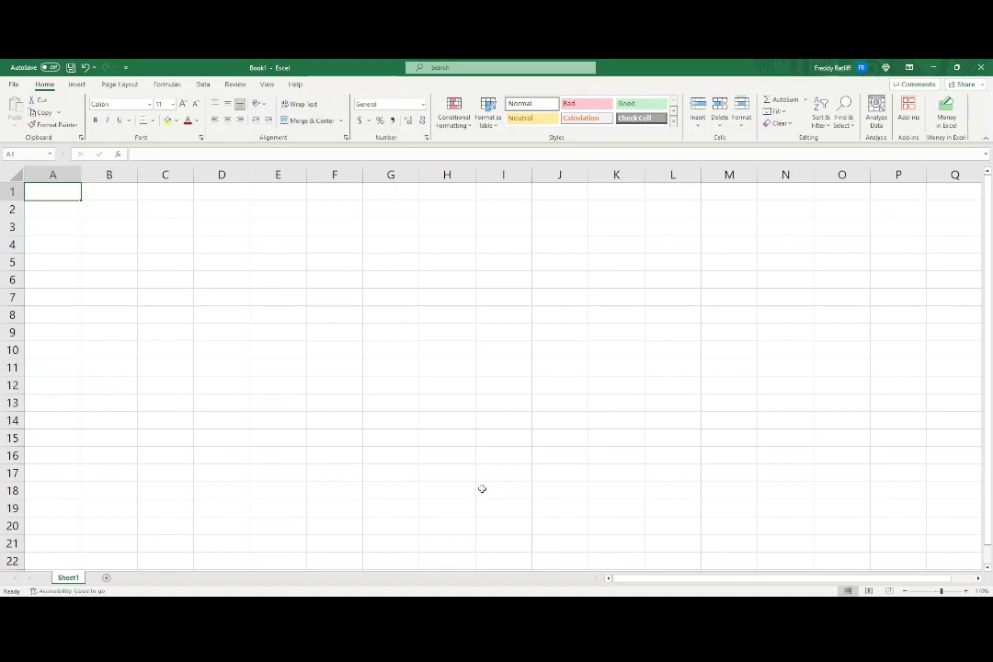
# Enter the title "Just some random numbers" in cell A1
pyautogui.write('Just')
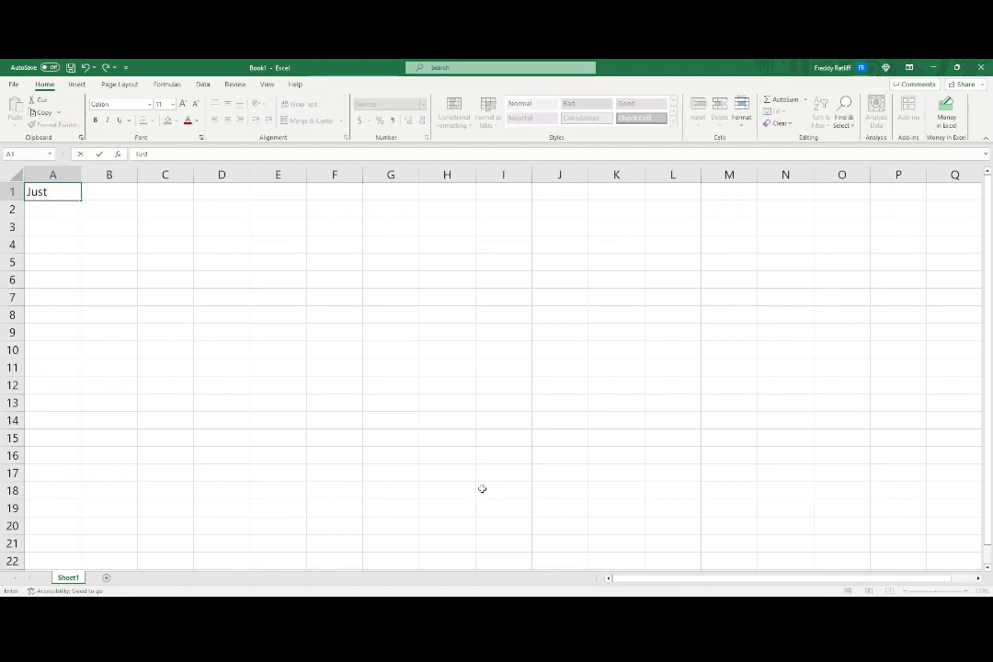
pyautogui.write(' some random numbers')
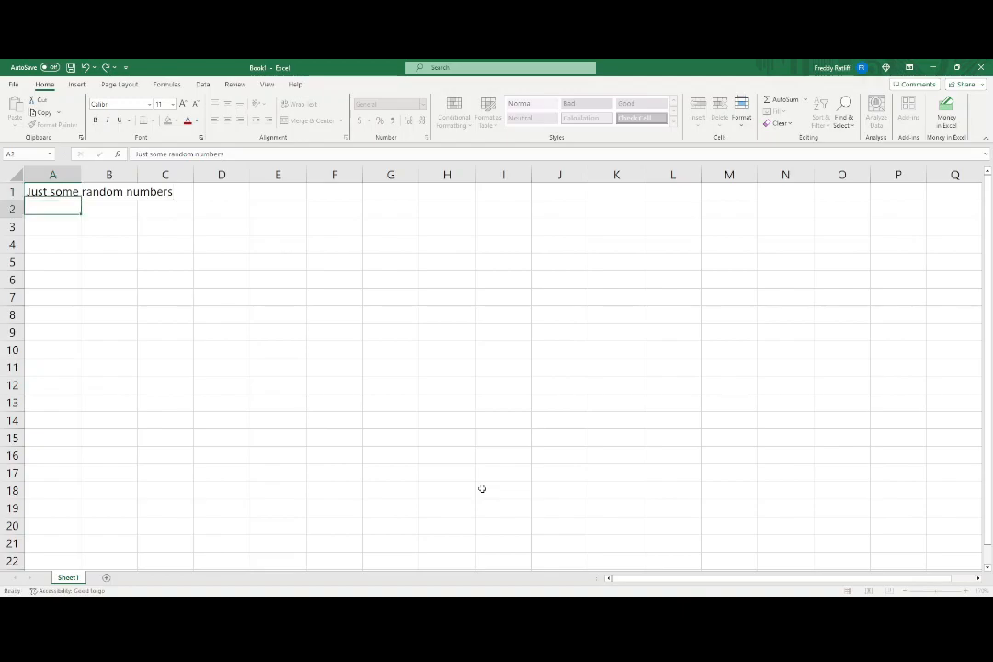
pyautogui.press('Return')
pyautogui.press('Return')
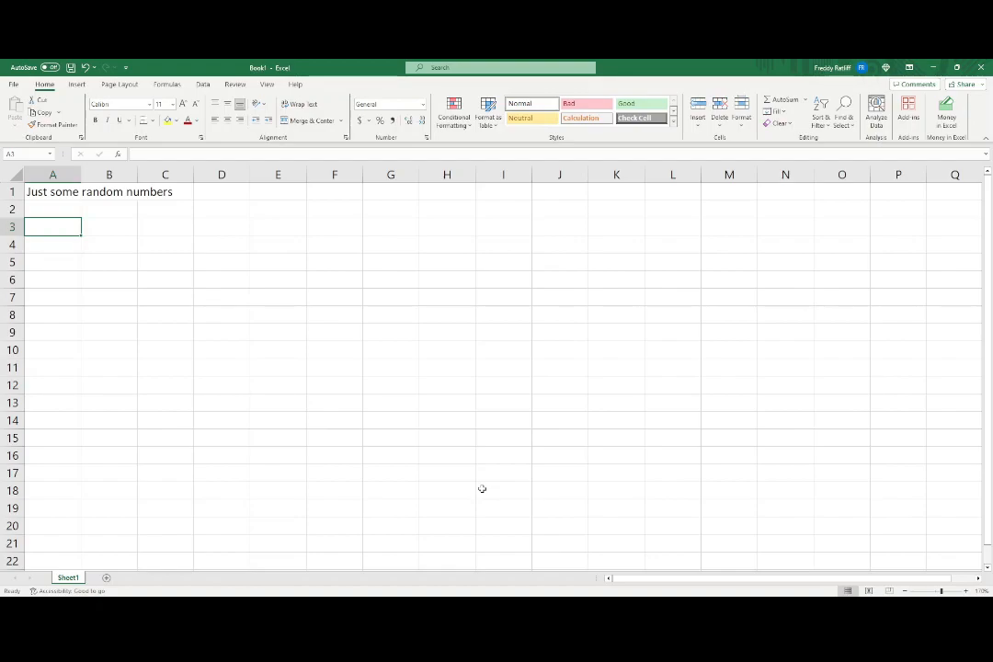
# Enter the numbers 5, 6, 7, 12, 14, 23, 25, 6 and 9 down column A in cells A3 to A11
pyautogui.write('5')
pyautogui.press('Return')
pyautogui.write('6')
pyautogui.press('Return')
pyautogui.write('7')
pyautogui.press('Return')
pyautogui.write('12')
pyautogui.press('Return')
pyautogui.write('14')
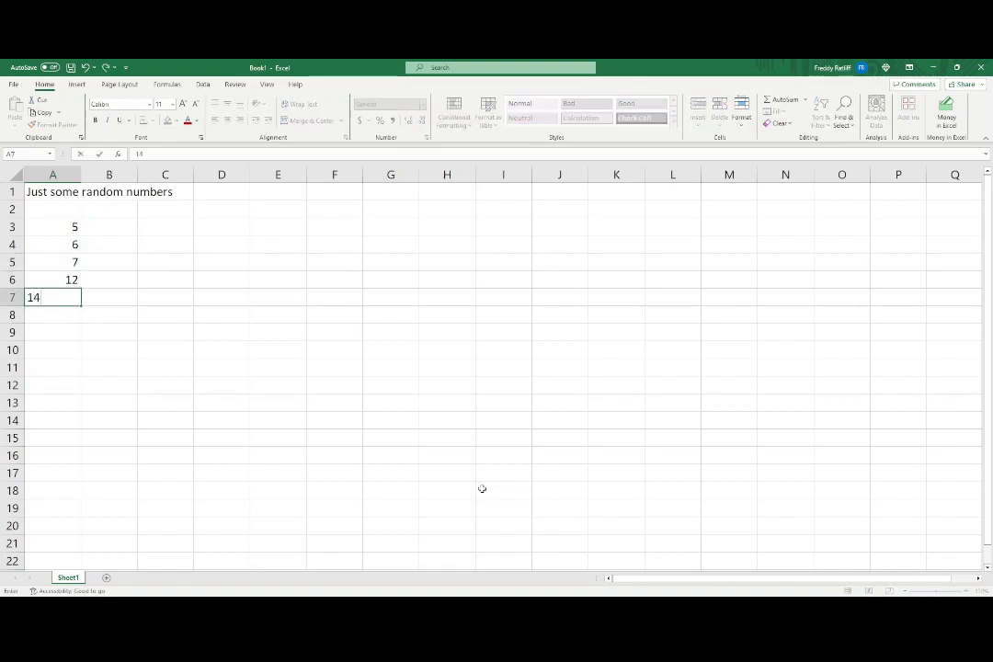
pyautogui.press('Return')
pyautogui.write('23')
pyautogui.press('Return')
pyautogui.write('25')
pyautogui.press('Return')
pyautogui.write('6')
pyautogui.press('Return')
pyautogui.write('9')
pyautogui.press('Return')
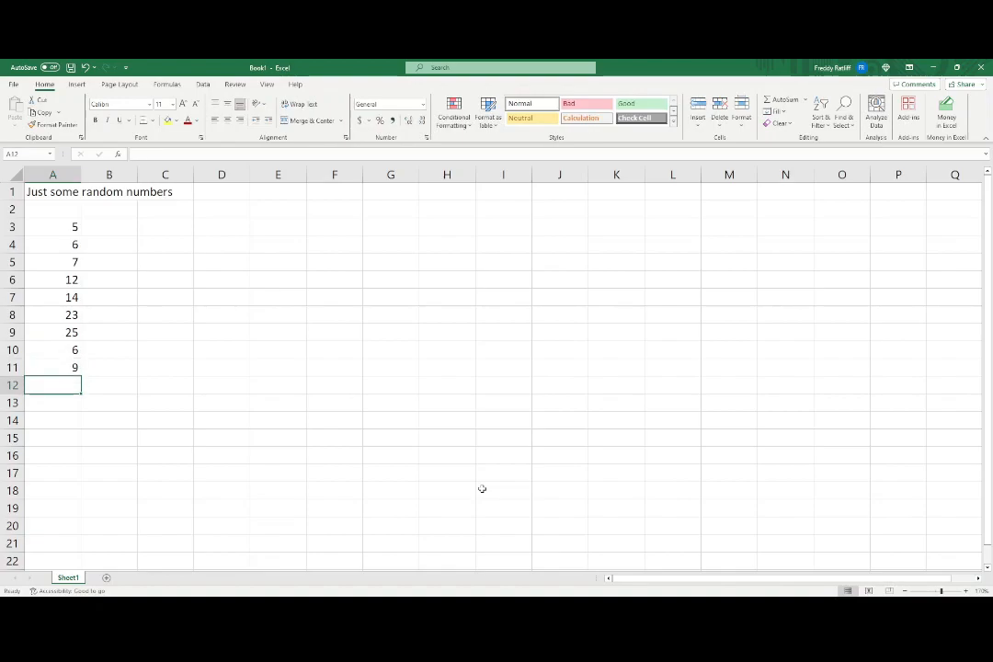
# Continue the number list in cells A12 to A18 with 1, 2, 8, 96, 56, 40 and 23
pyautogui.write('1')
pyautogui.press('Return')
pyautogui.write('2')
pyautogui.press('Return')
pyautogui.write('8')
pyautogui.press('Return')
pyautogui.write('96')
pyautogui.press('Return')
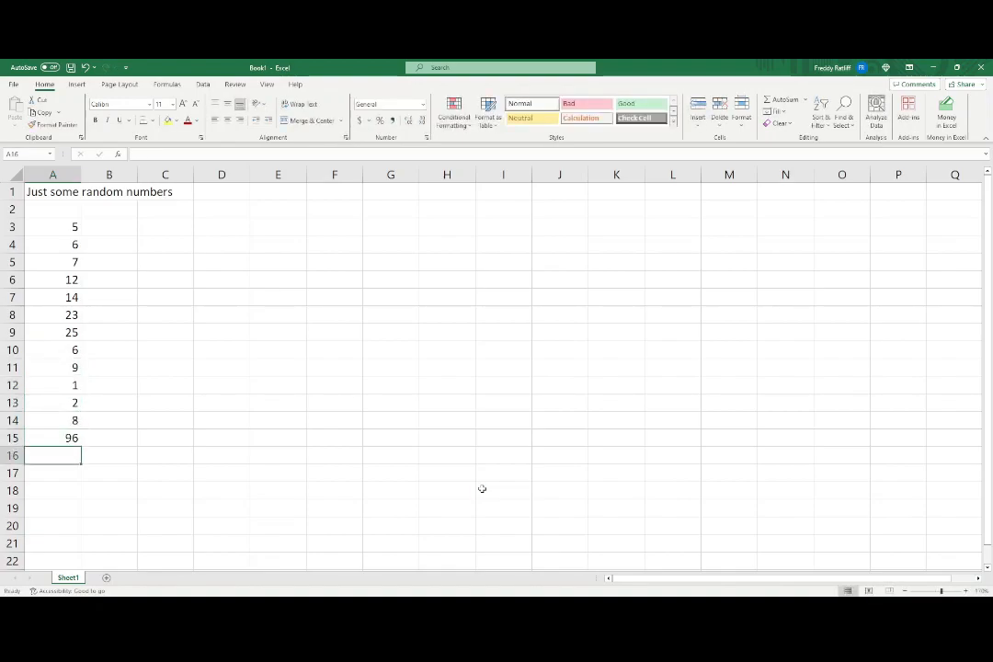
pyautogui.write('56')
pyautogui.press('Return')
pyautogui.write('40')
pyautogui.press('Return')
pyautogui.write('23')
pyautogui.press('Return')
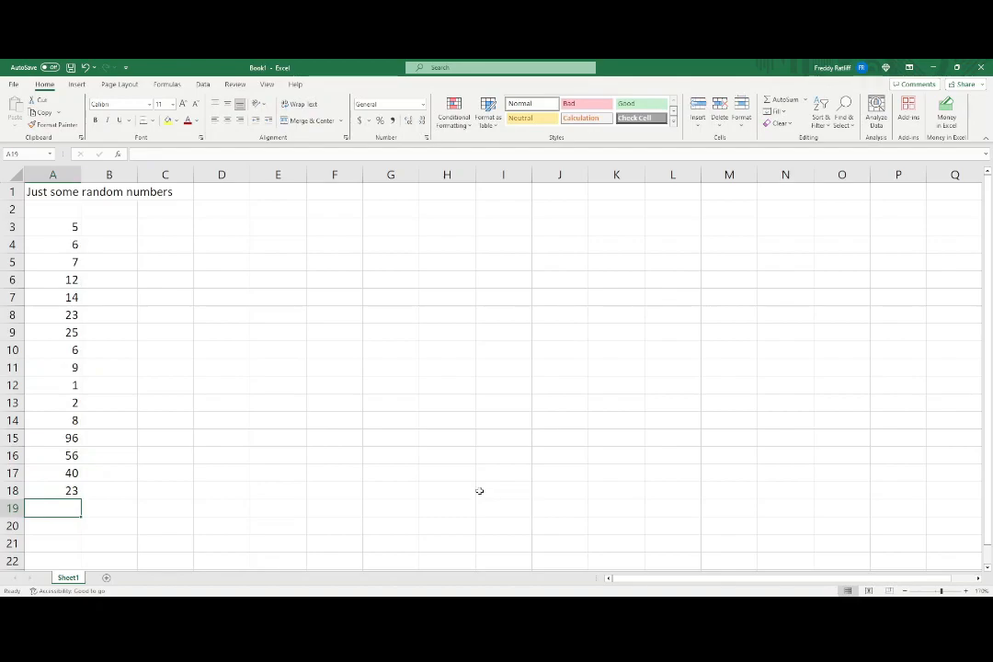
# Label cells A20 to A23 below the numbers as mean, median, stand dev and variance
pyautogui.scroll(-2, 97, 423)
pyautogui.scroll(2, 96, 415)
pyautogui.click(76, 529)
pyautogui.scroll(-3, 161, 474)
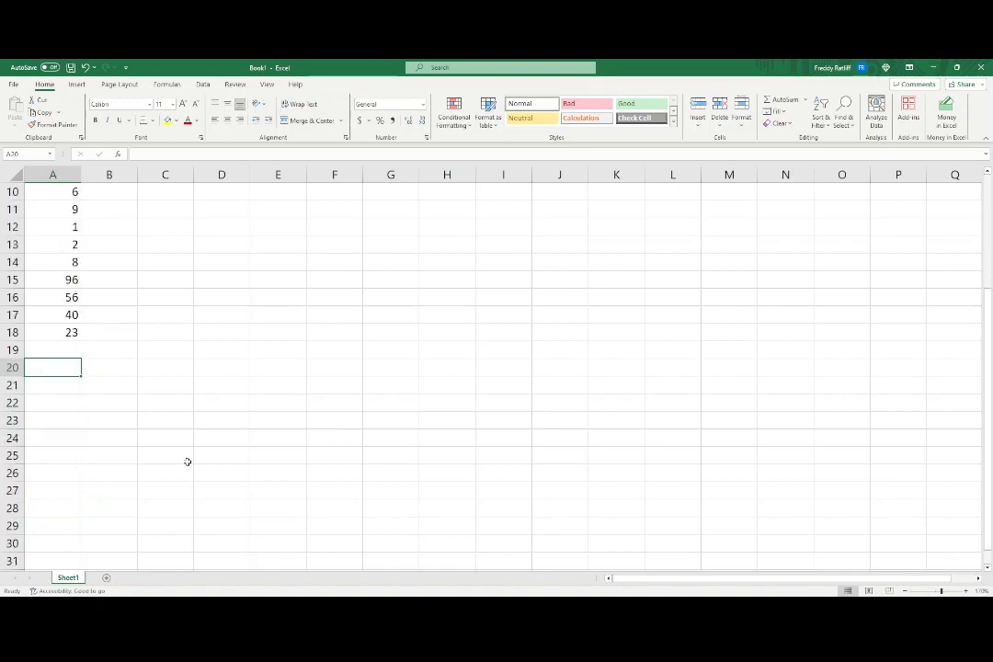
pyautogui.write('mean')
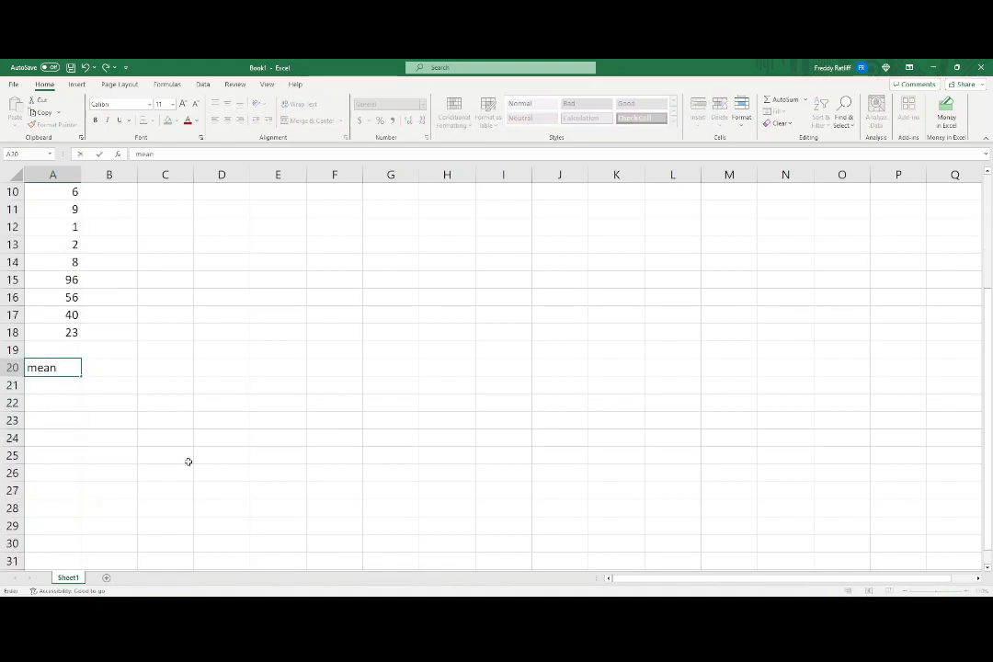
pyautogui.press('Return')
pyautogui.write('median')
pyautogui.press('Return')
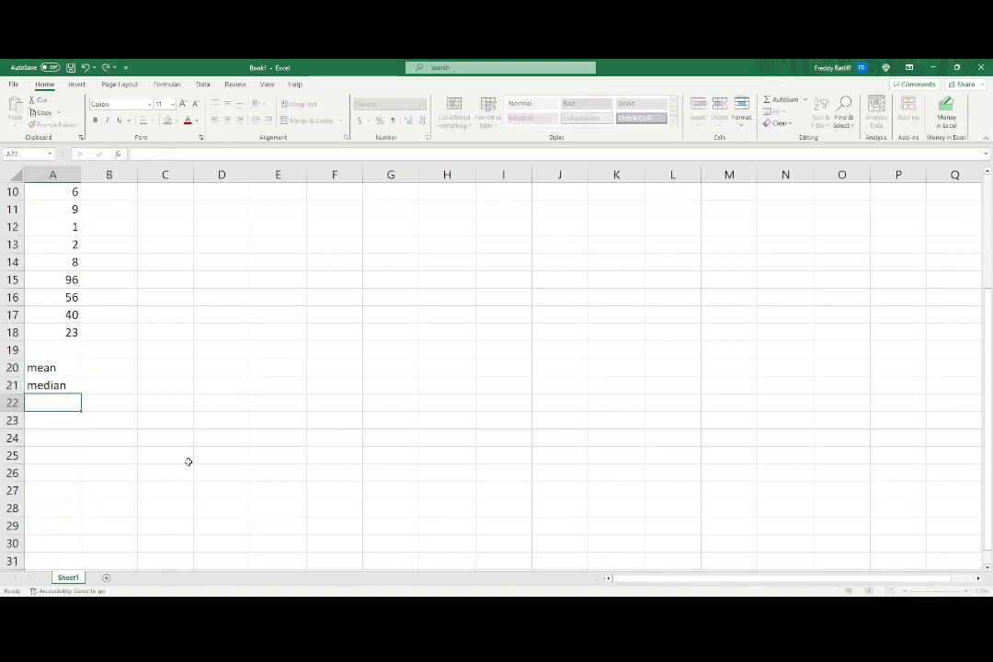
pyautogui.write('stand dev')
pyautogui.press('Return')
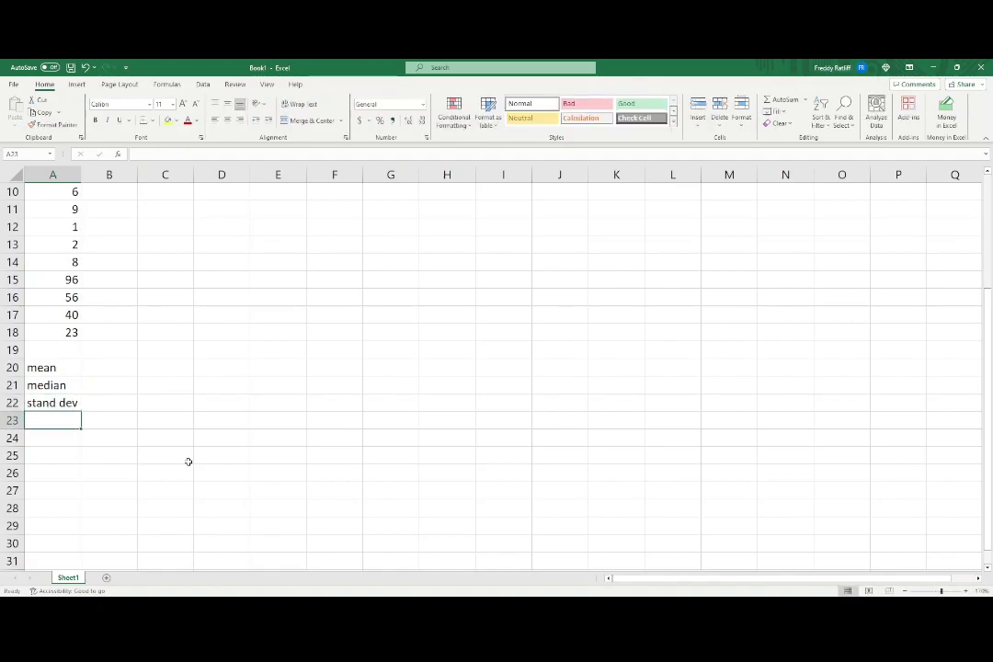
pyautogui.write('variance')
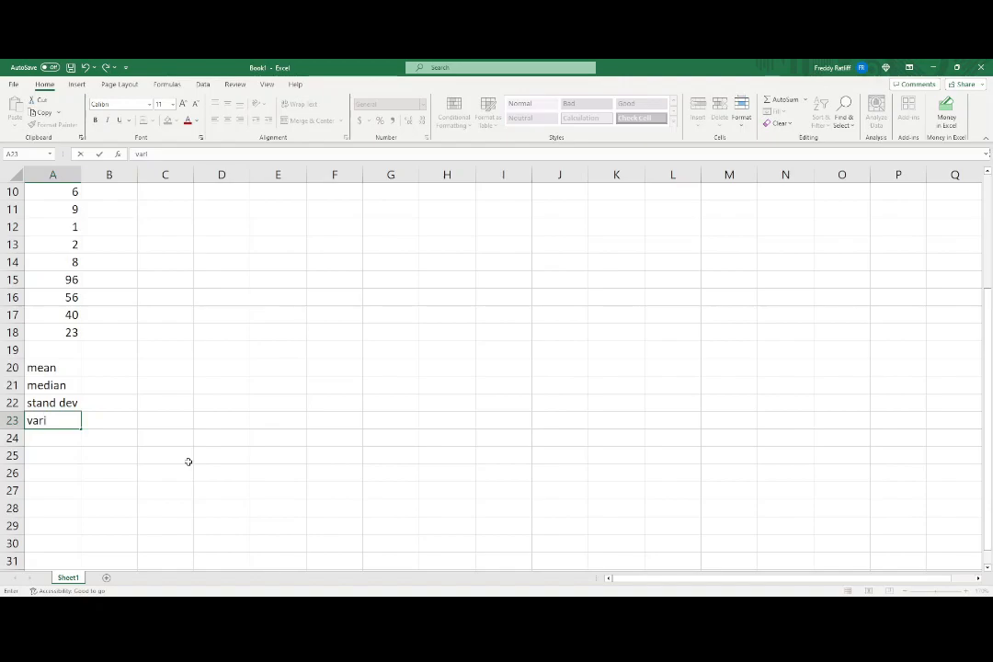
pyautogui.press('Return')
# Start an AVERAGE formula in cell B20, beside the mean label
pyautogui.press('Up')
pyautogui.press('Up')
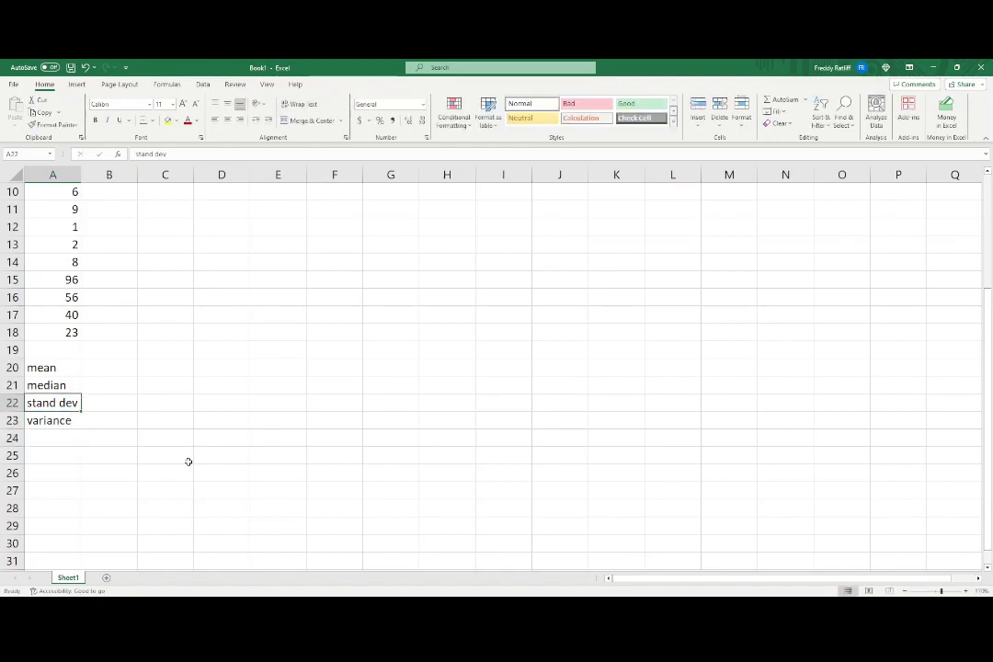
pyautogui.press('Up')
pyautogui.press('Right')
pyautogui.press('Up')
pyautogui.press('Down')
pyautogui.press('Down')
pyautogui.press('Down')
pyautogui.press('Up')
pyautogui.press('Up')
pyautogui.press('Up')
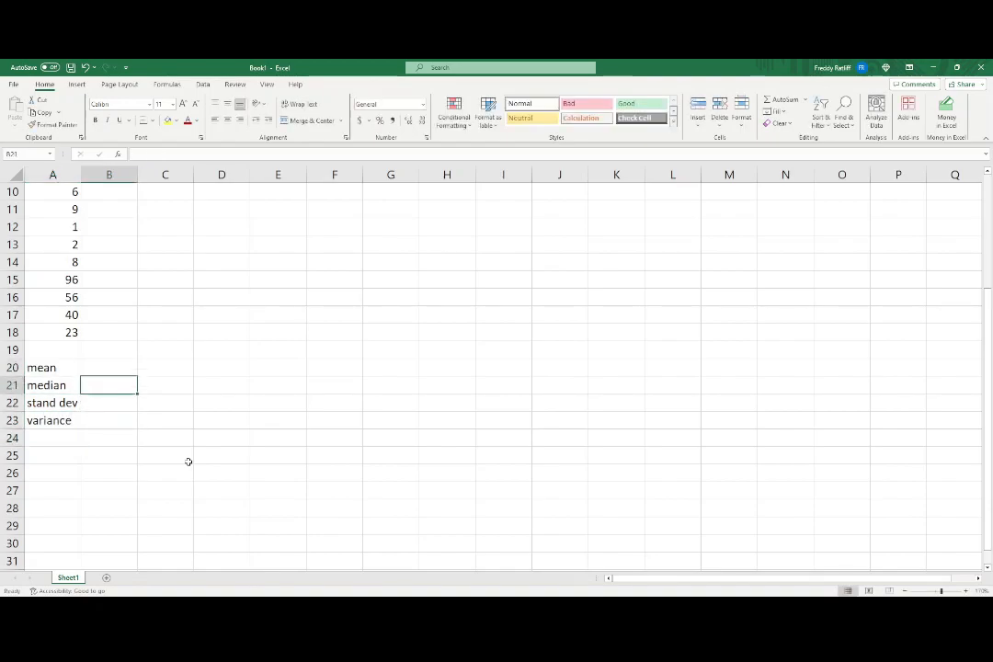
pyautogui.scroll(2, 202, 448)
pyautogui.scroll(1, 202, 448)
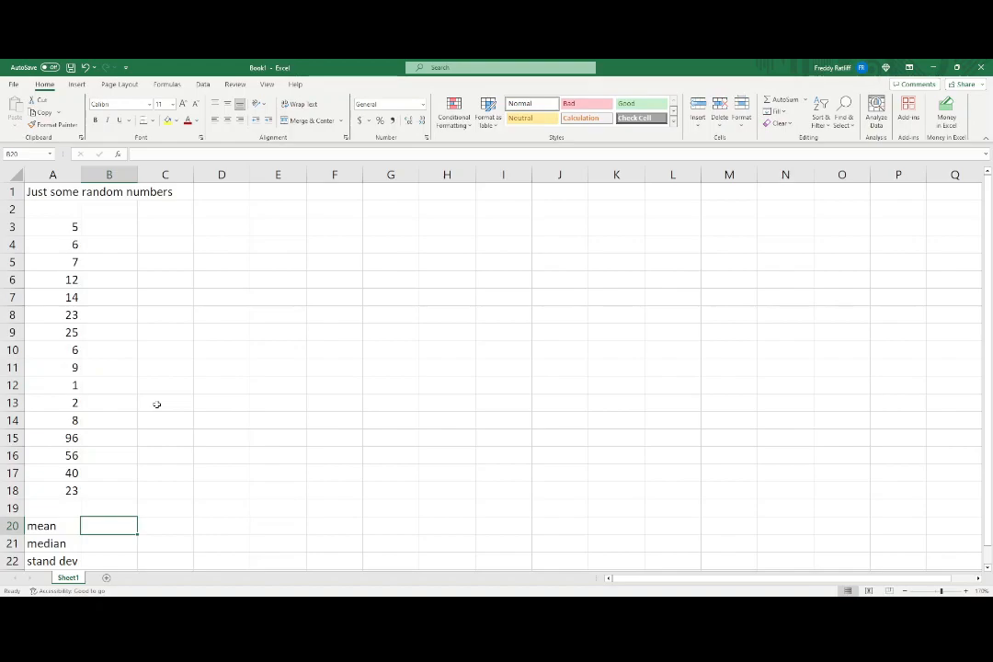
pyautogui.write('=')
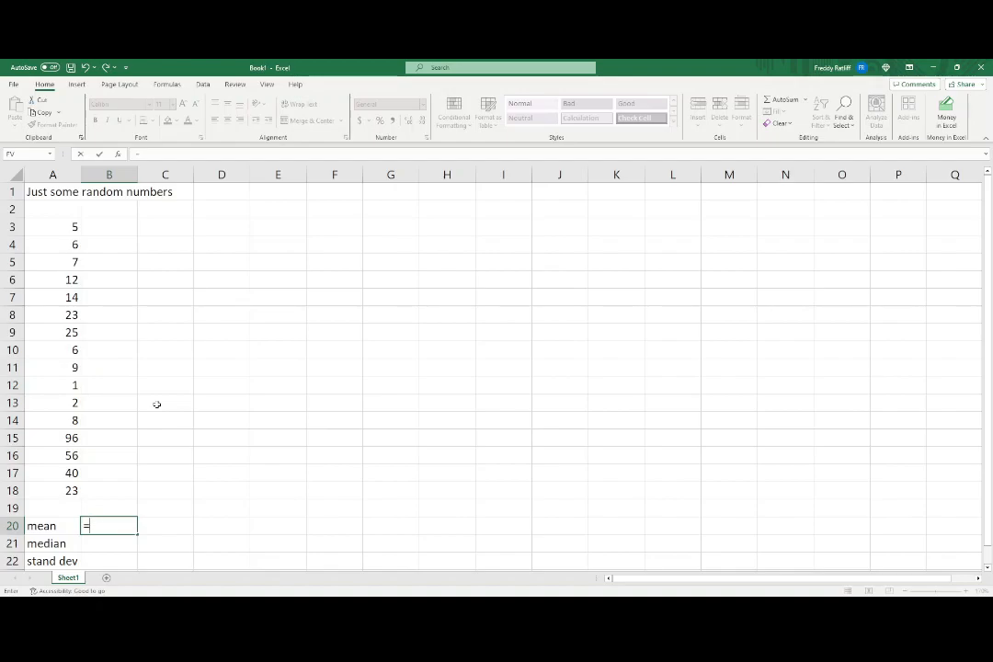
pyautogui.write('average')
pyautogui.write('(')
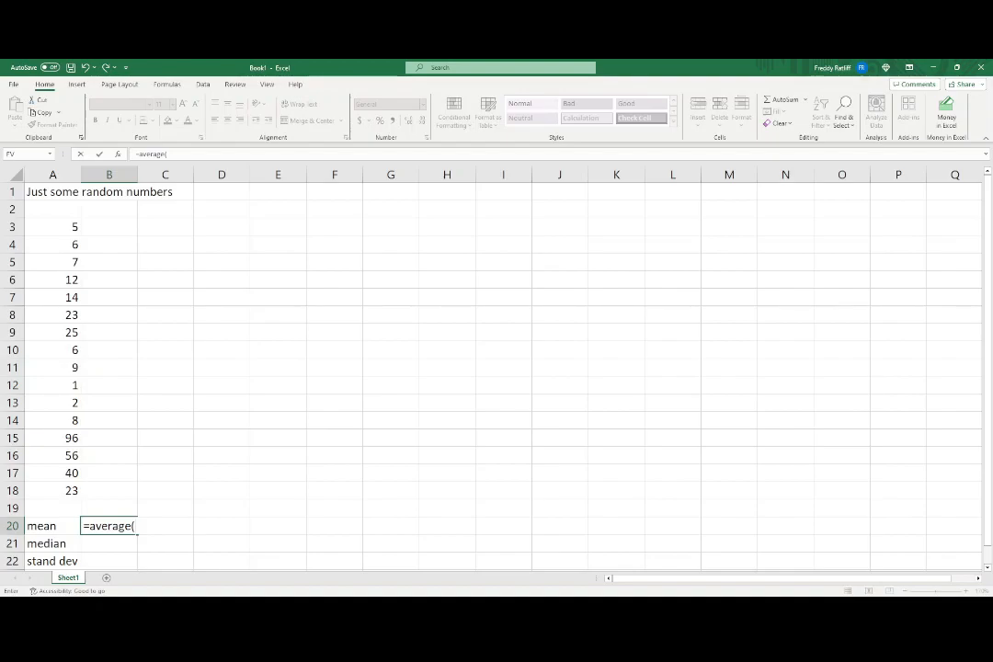
pyautogui.moveTo(57, 226); pyautogui.dragTo(57, 495)
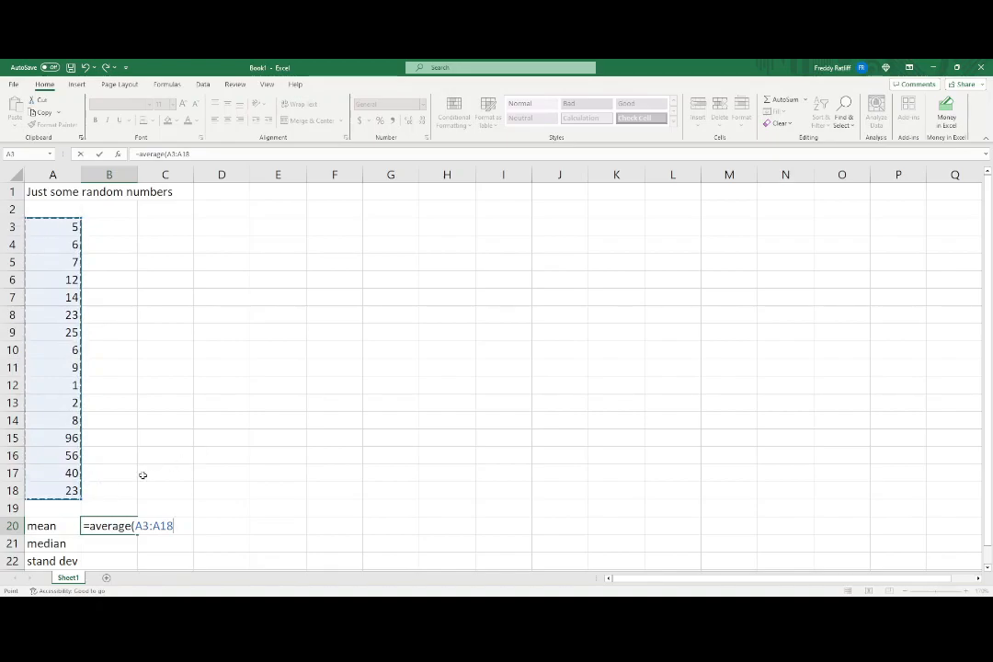
pyautogui.click(185, 150)
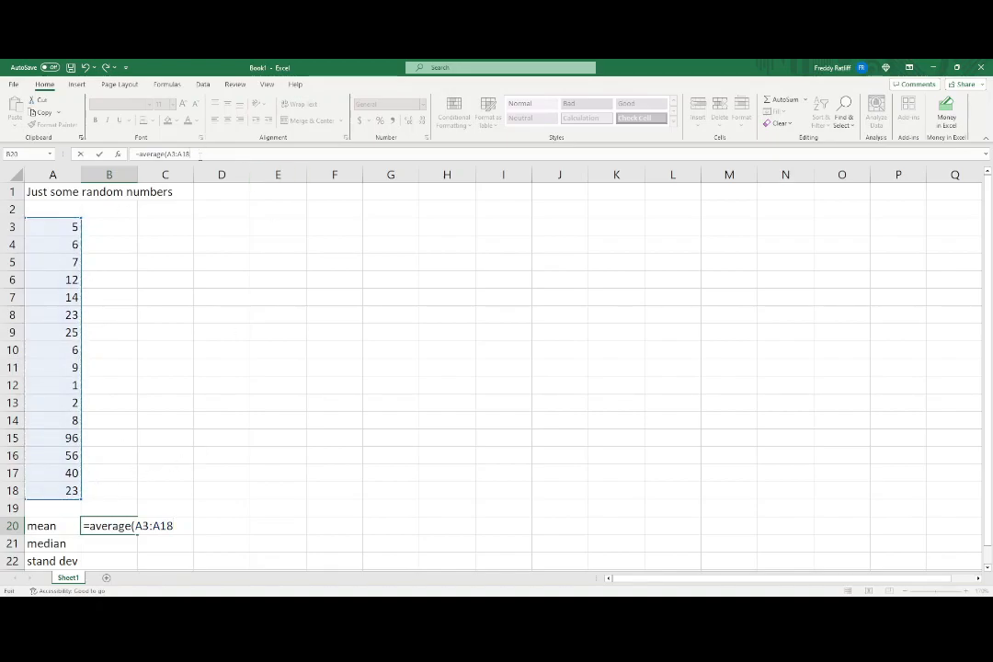
pyautogui.press('BackSpace')
pyautogui.press('BackSpace')
pyautogui.press('BackSpace')
pyautogui.press('BackSpace')
pyautogui.press('BackSpace')
pyautogui.press('BackSpace')
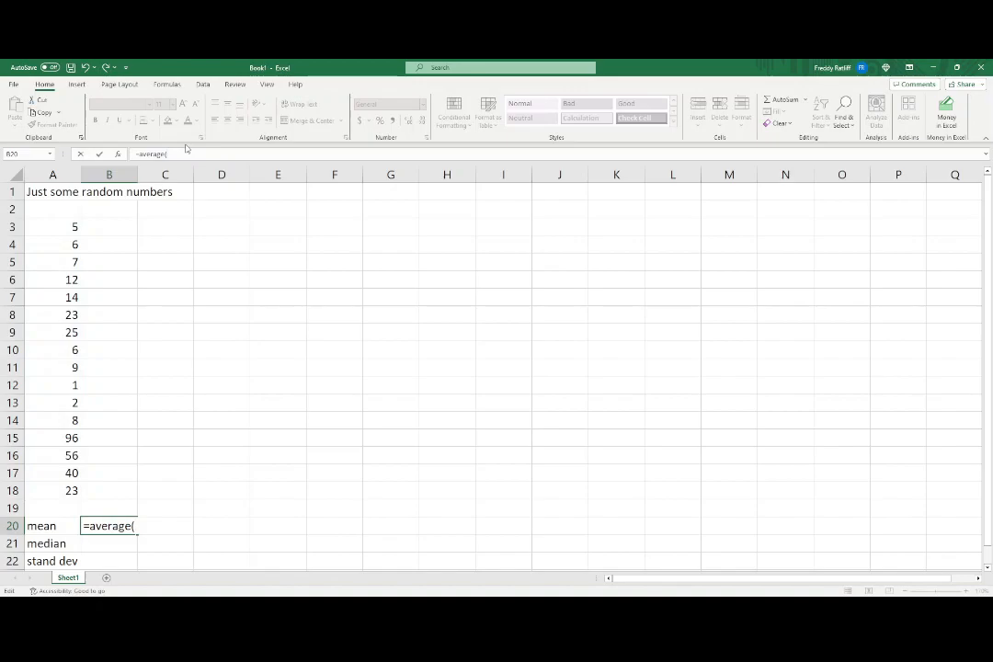
# Complete the mean formula in B20 with the range a3:a18 and select the cell to review its formula
pyautogui.write('a3')
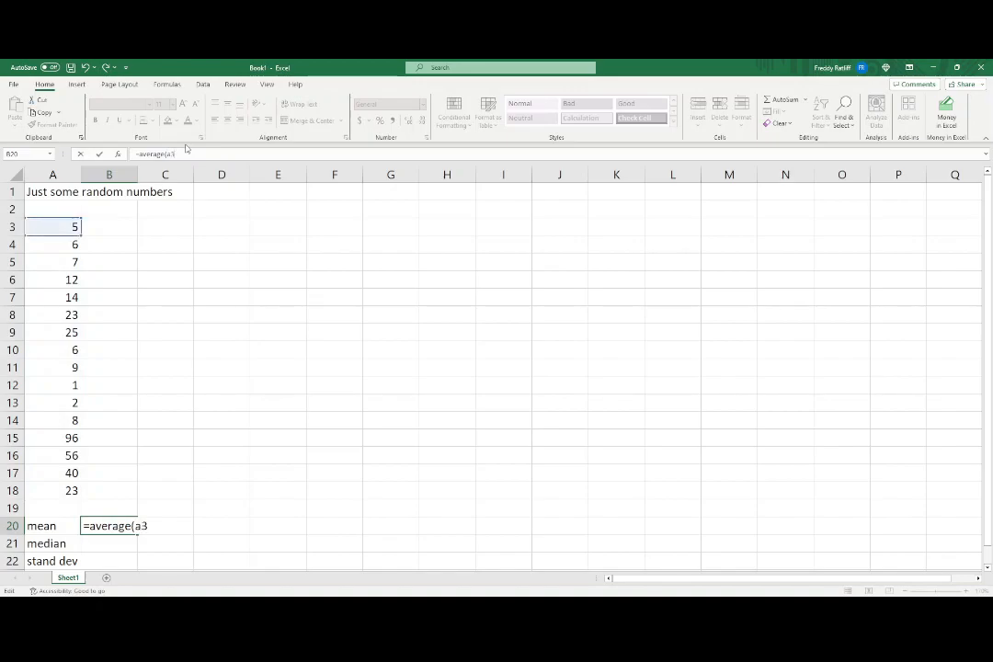
pyautogui.write(':a18')
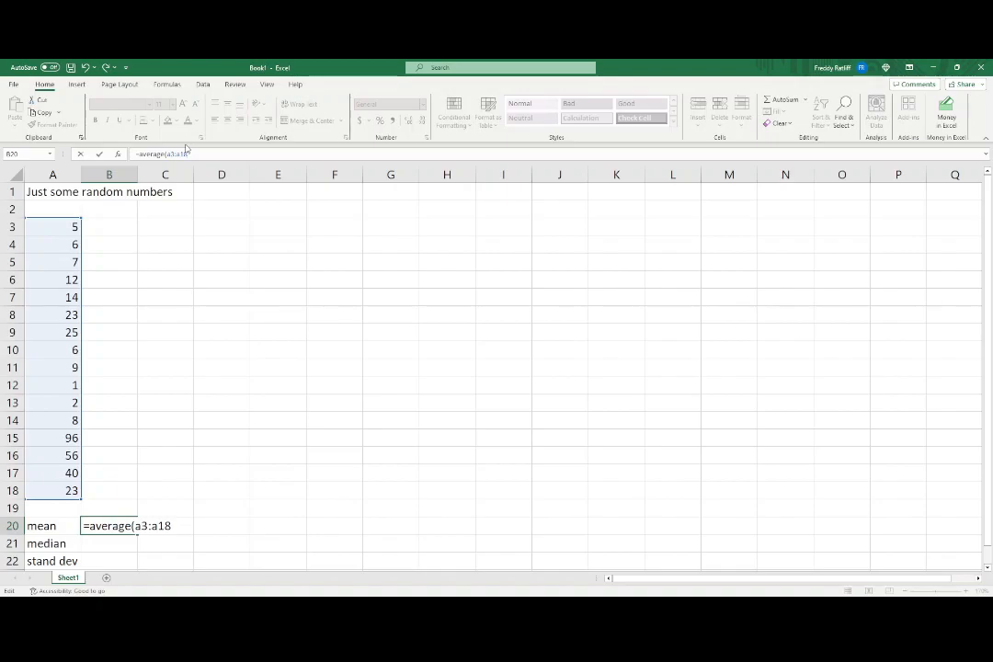
pyautogui.write(')')
pyautogui.press('Return')
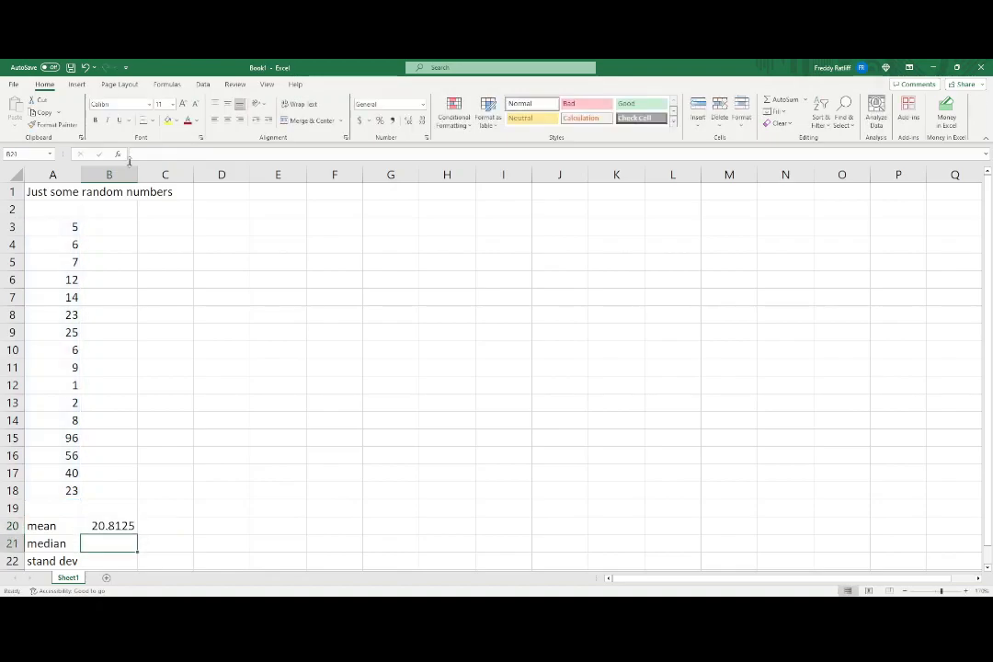
pyautogui.click(123, 525)
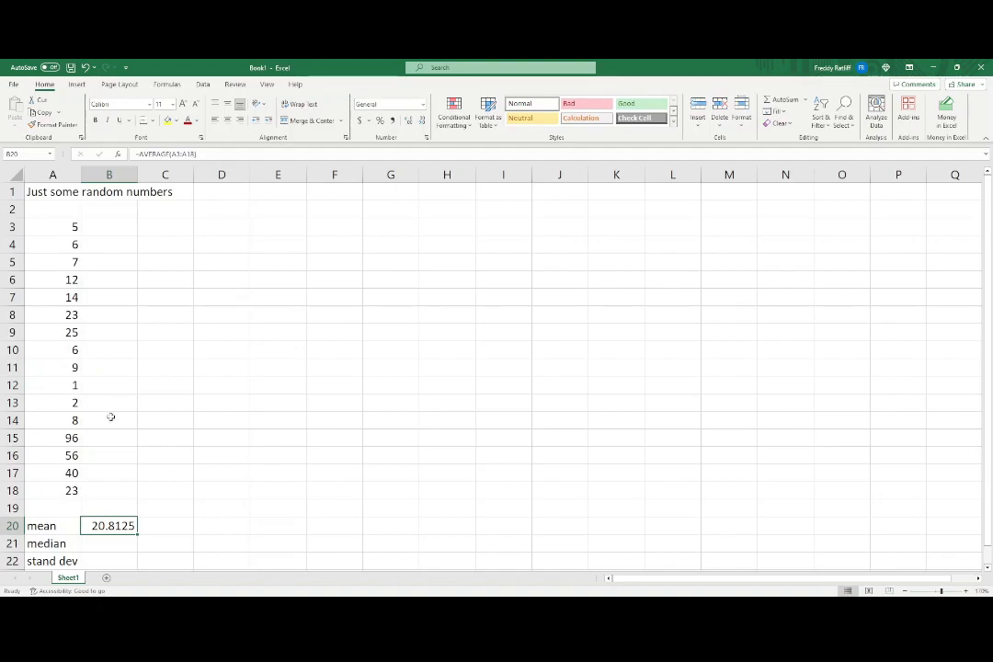
# Calculate the median of A3:A18 in cell B21 with the MEDIAN function and select the cell to review it
pyautogui.scroll(-1, 123, 408)
pyautogui.click(122, 492)
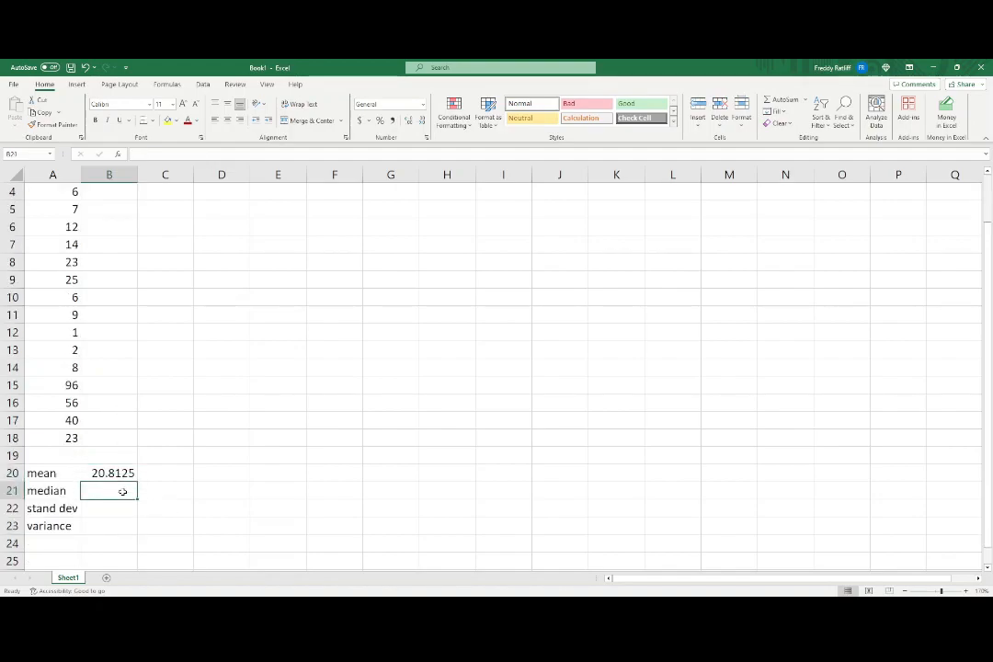
pyautogui.write('=')
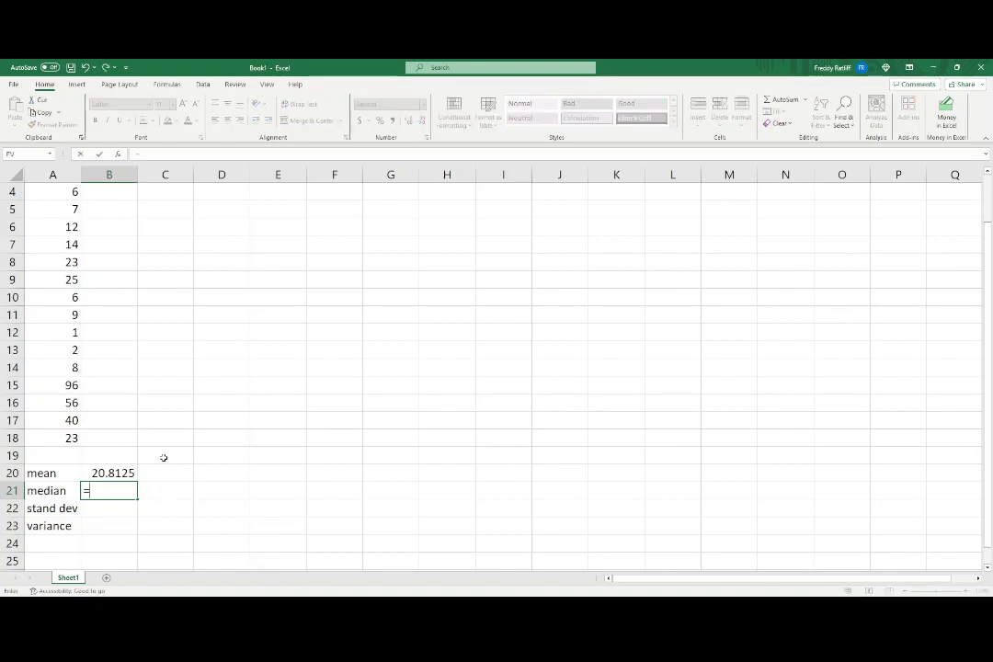
pyautogui.scroll(1, 163, 458)
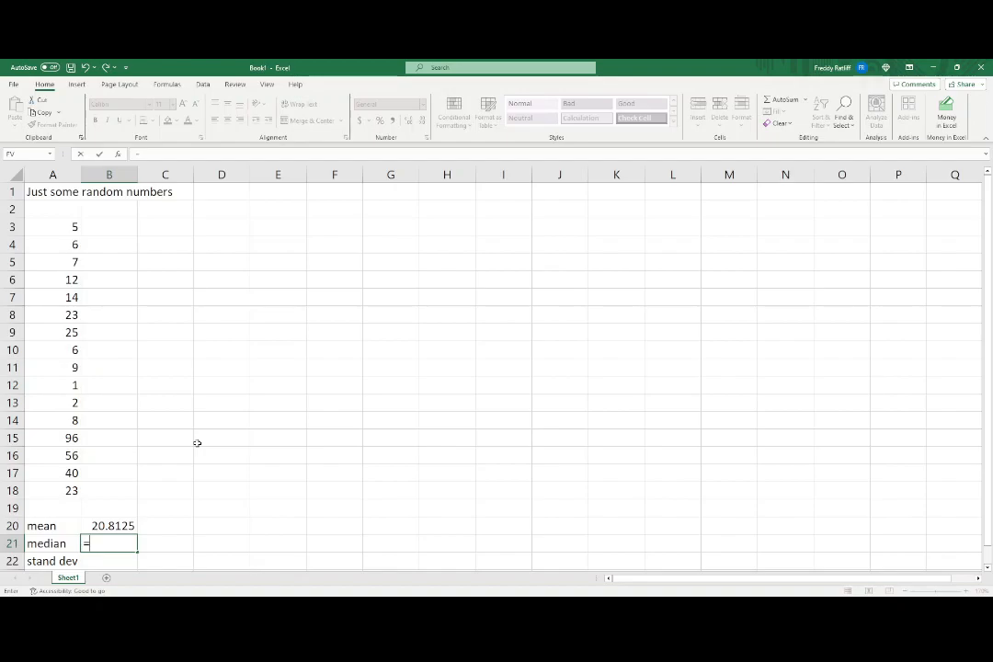
pyautogui.write('median')
pyautogui.scroll(-1, 212, 446)
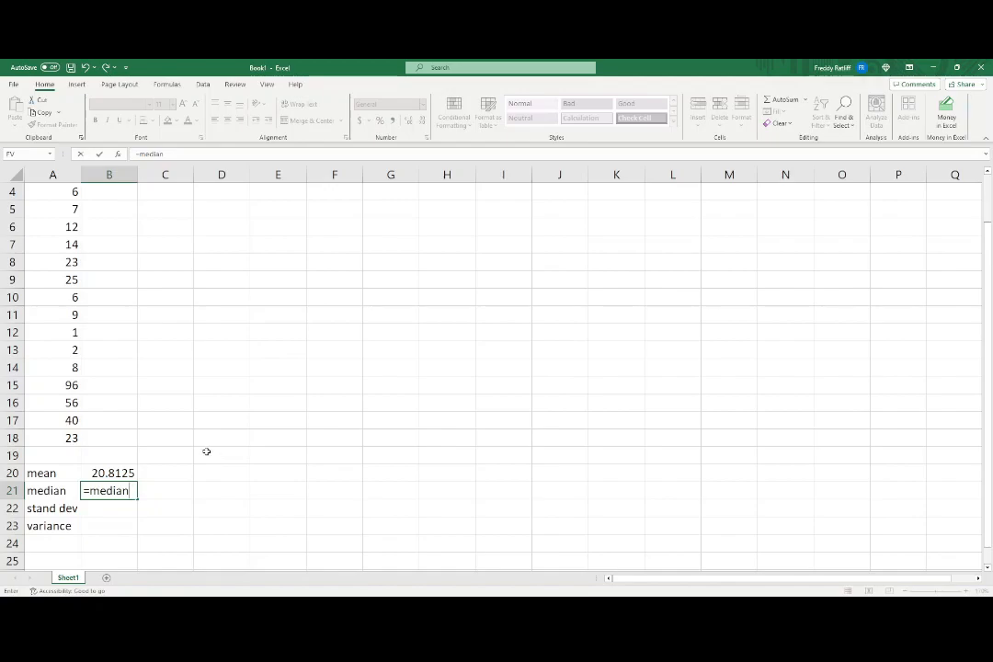
pyautogui.scroll(1, 206, 451)
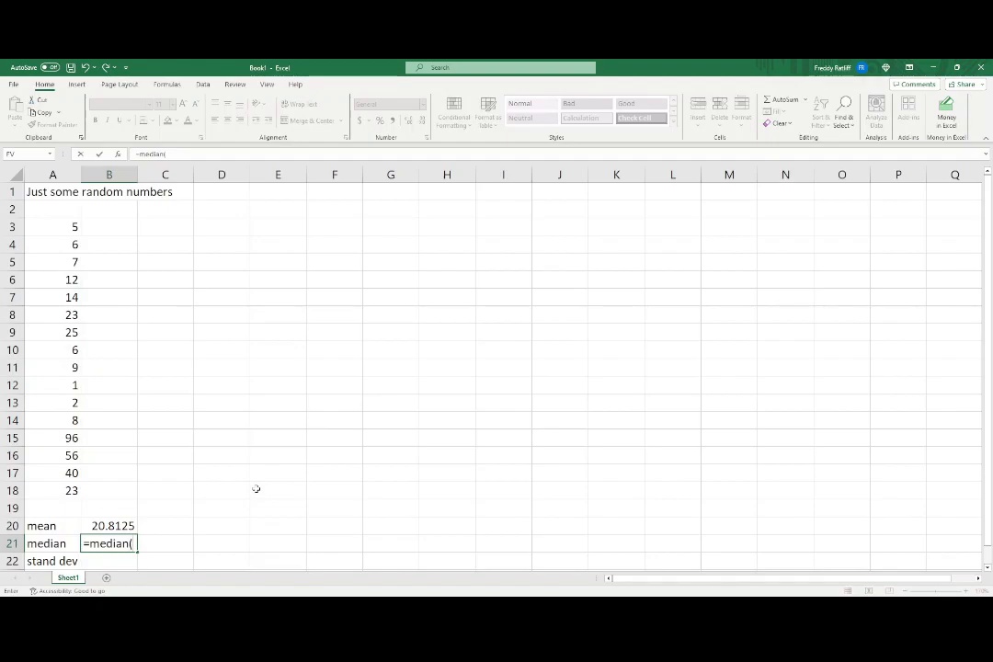
pyautogui.moveTo(60, 224); pyautogui.dragTo(74, 489)
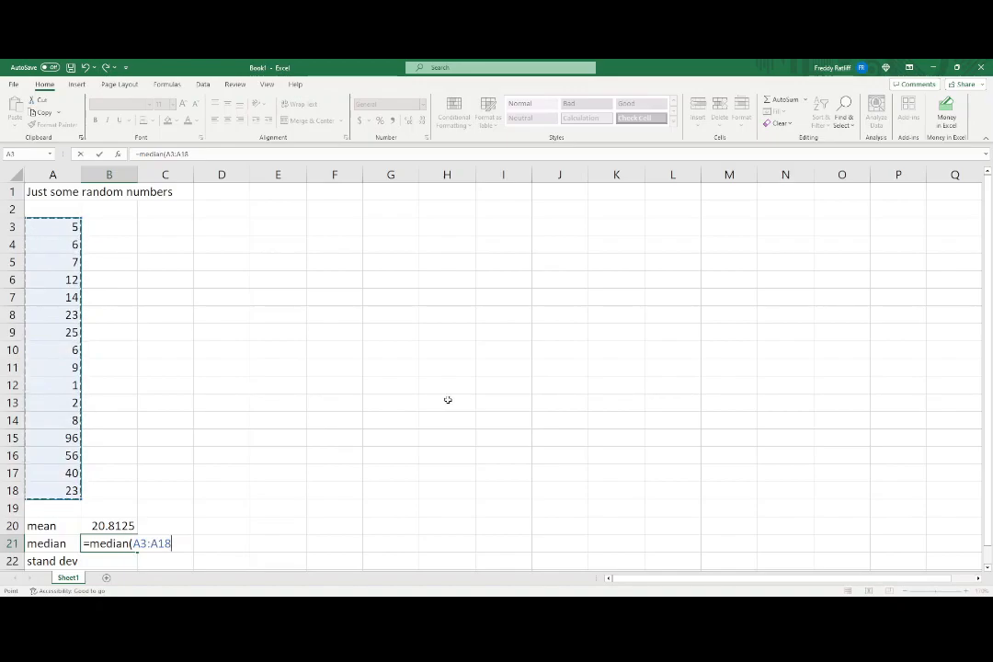
pyautogui.write(')')
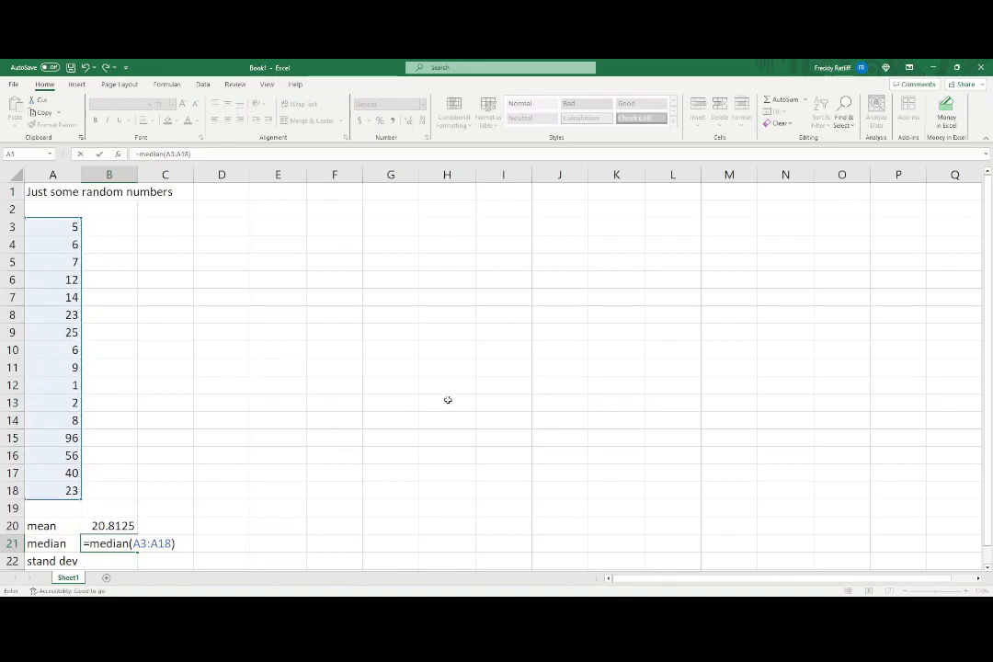
pyautogui.press('Return')
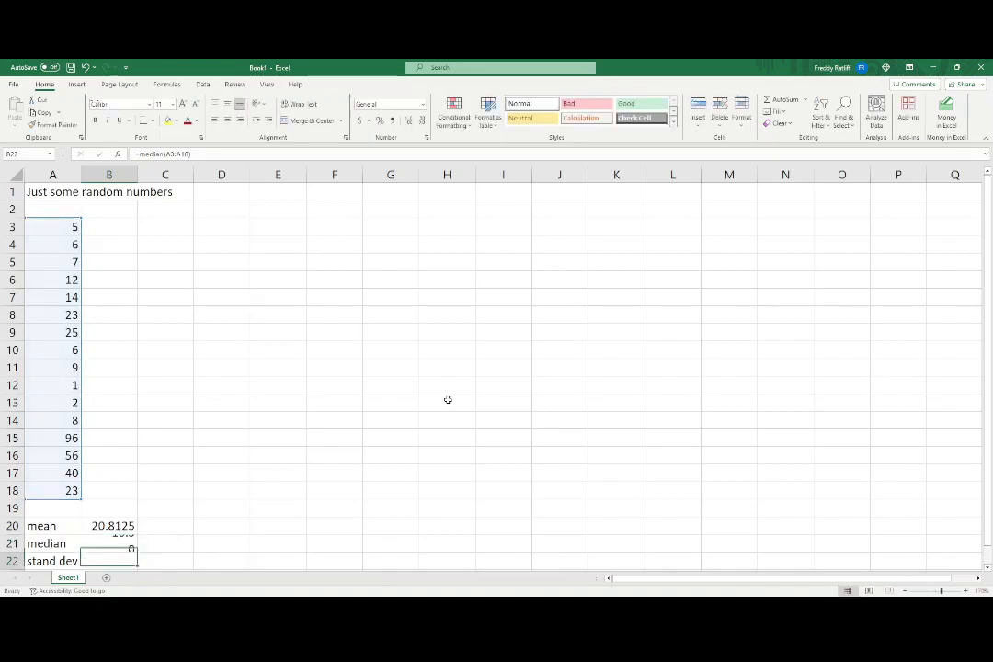
pyautogui.click(129, 546)
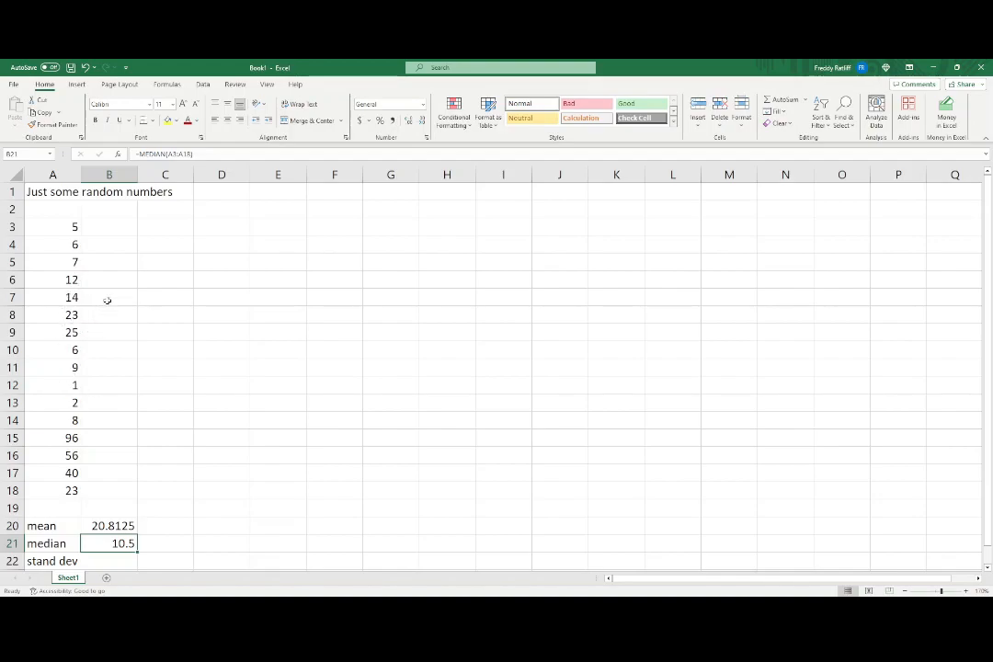
# Sort the numbers in A3:A18 from smallest to largest
pyautogui.moveTo(55, 225); pyautogui.dragTo(60, 491)
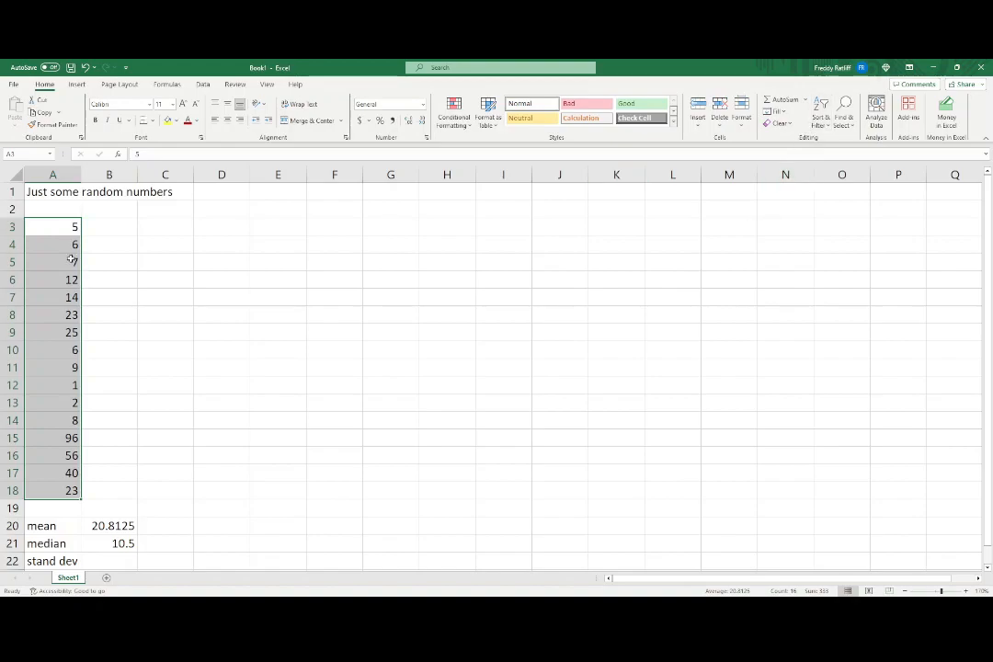
pyautogui.click(840, 143)
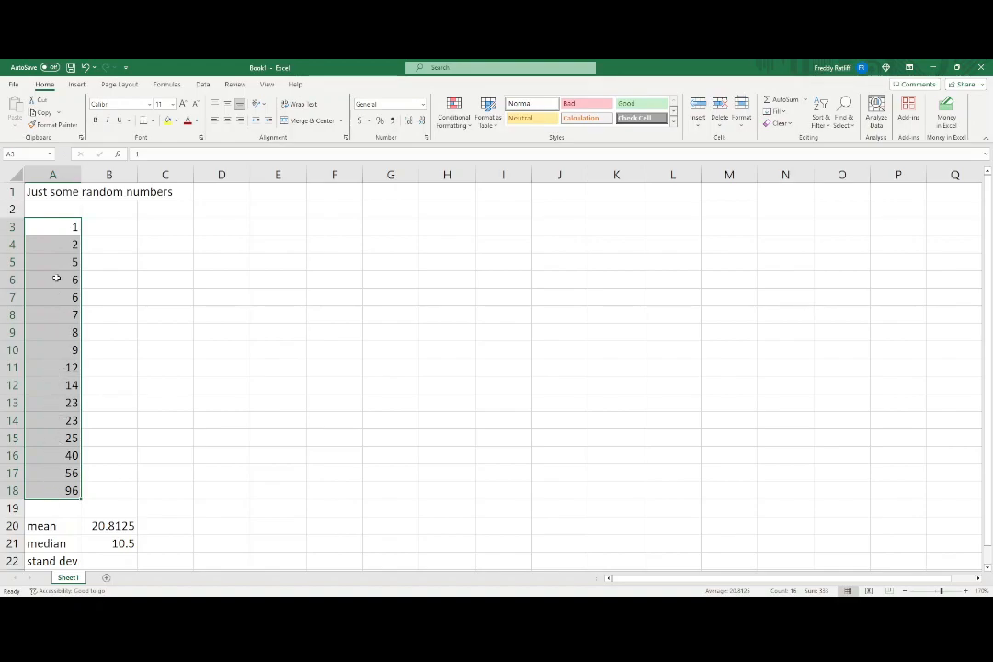
# Examine the sorted list in A3:A18, its lower half A3:A10, and the two middle values in A10:A11
pyautogui.click(54, 232)
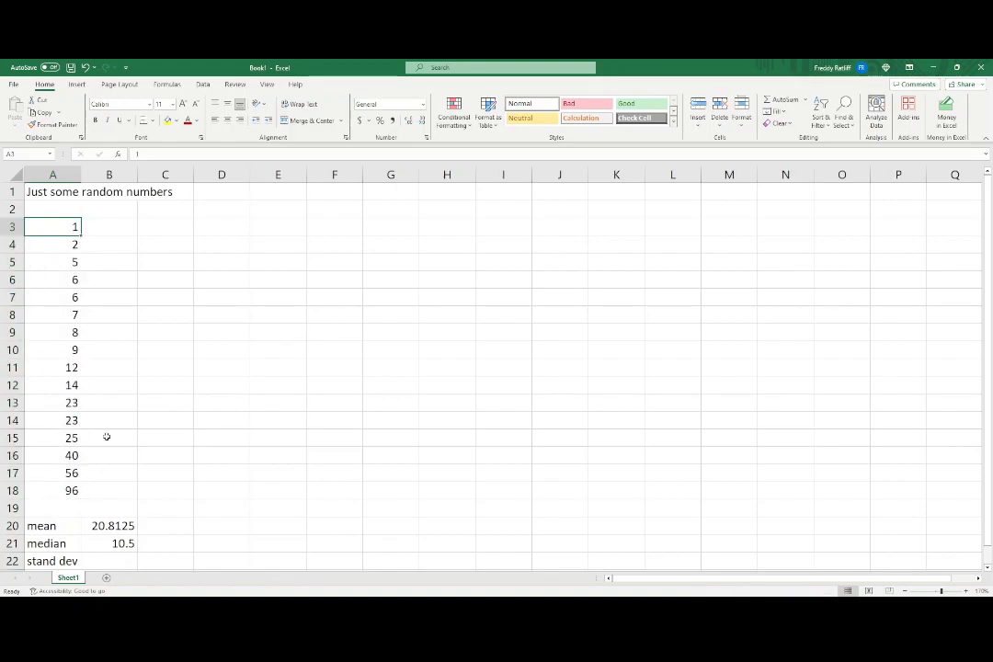
pyautogui.moveTo(62, 225); pyautogui.dragTo(77, 493)
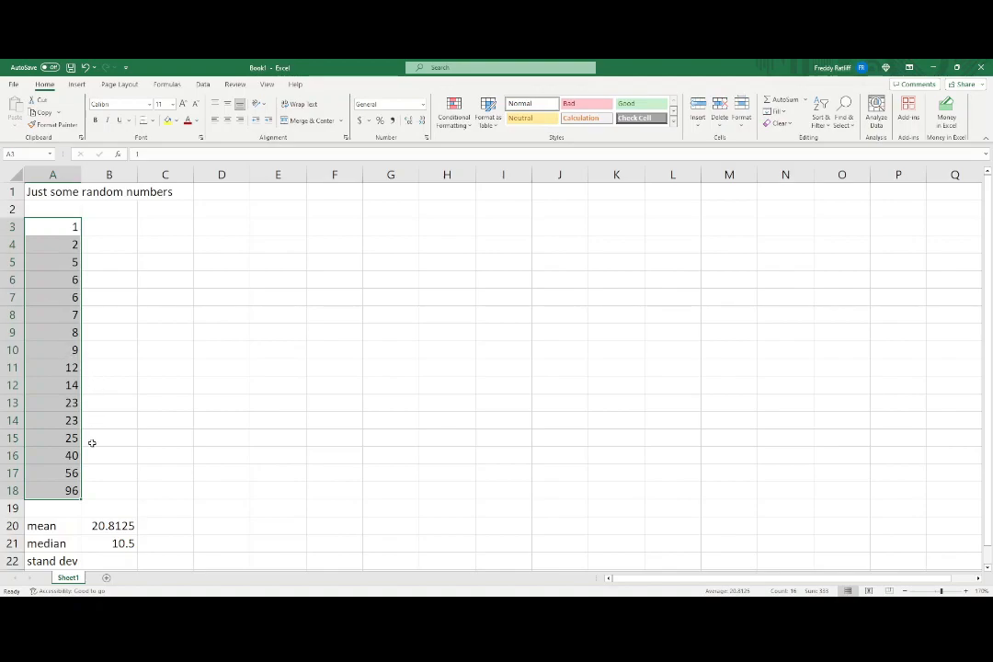
pyautogui.click(64, 297)
pyautogui.moveTo(51, 226); pyautogui.dragTo(58, 350)
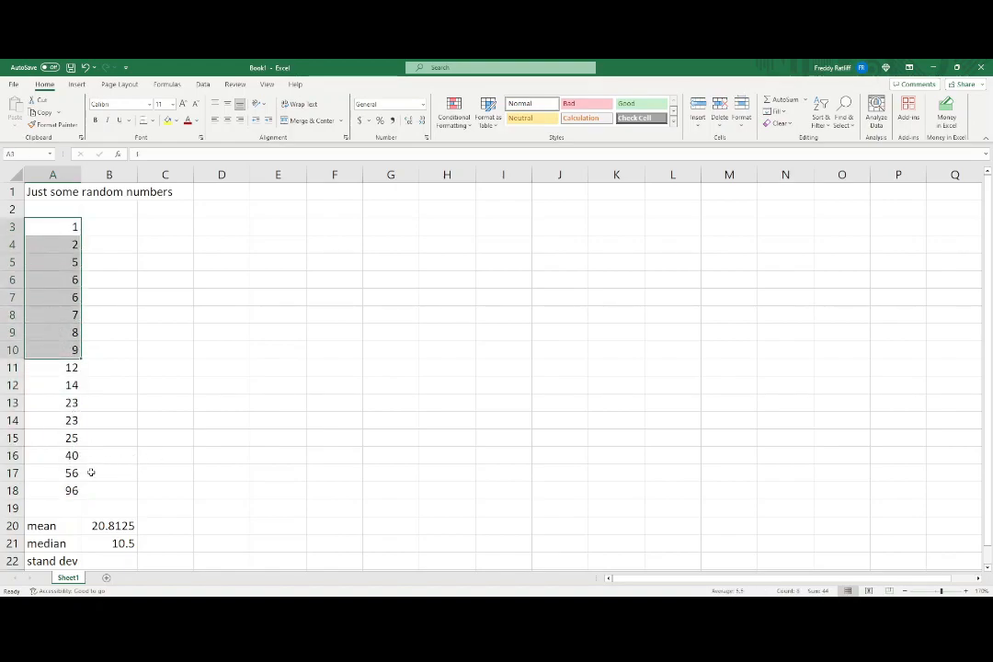
pyautogui.click(58, 367)
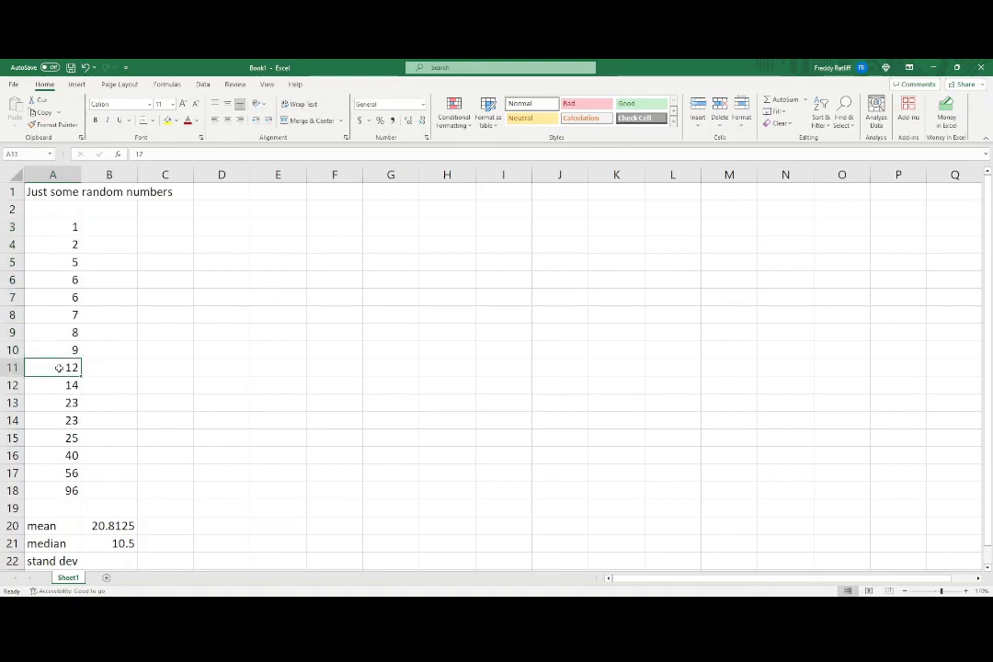
pyautogui.moveTo(52, 349); pyautogui.dragTo(55, 366)
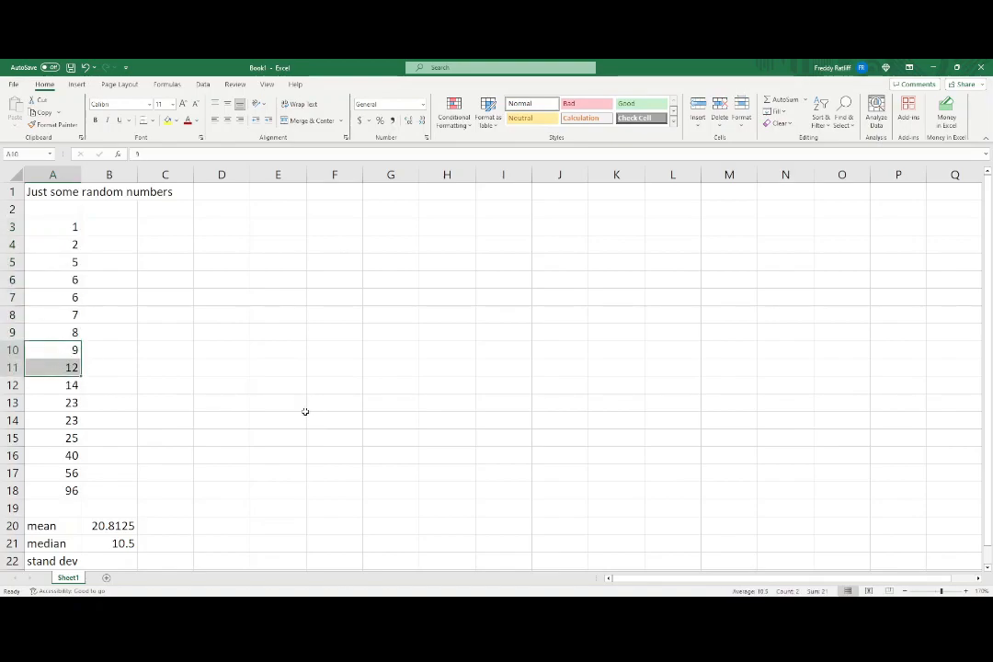
# Check the median by averaging the two middle values in cell C11 with =(A10+A11)/2, and select the cell to review it
pyautogui.click(162, 369)
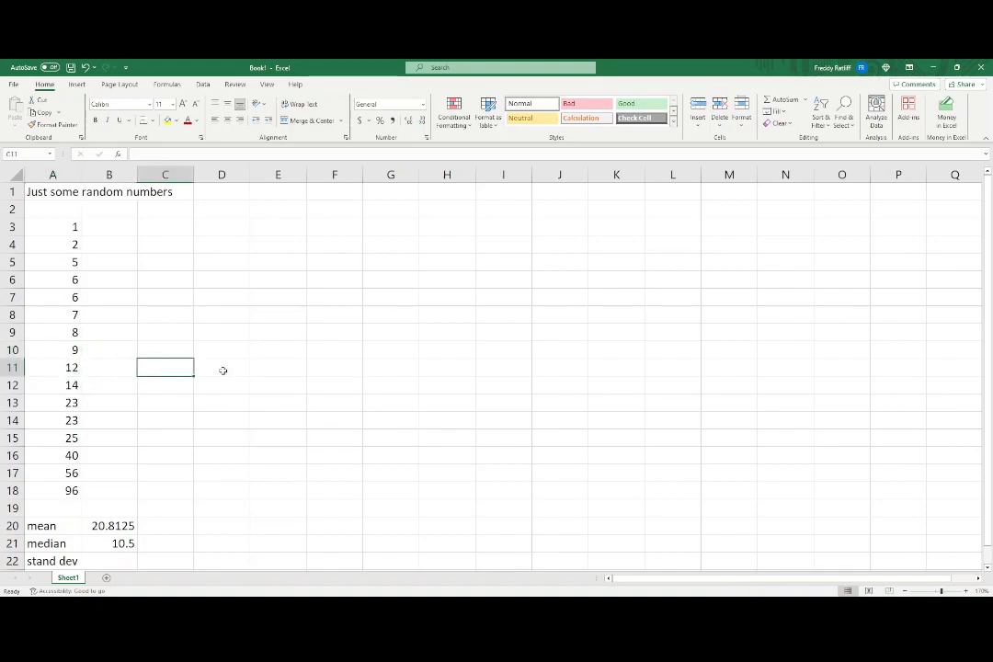
pyautogui.write('=')
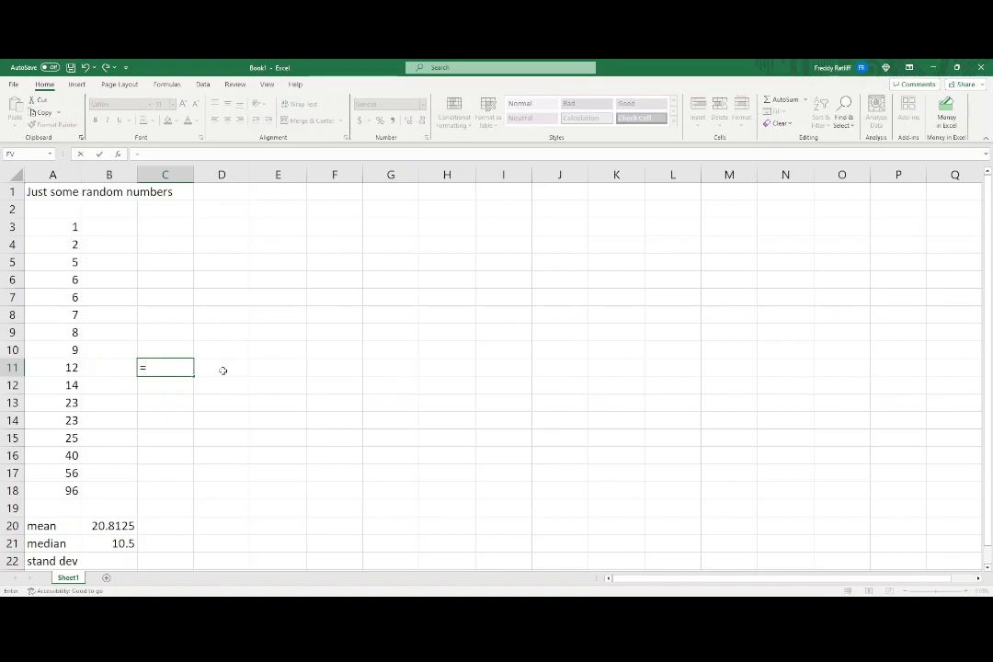
pyautogui.write('(')
pyautogui.click(72, 350)
pyautogui.write('+')
pyautogui.click(61, 367)
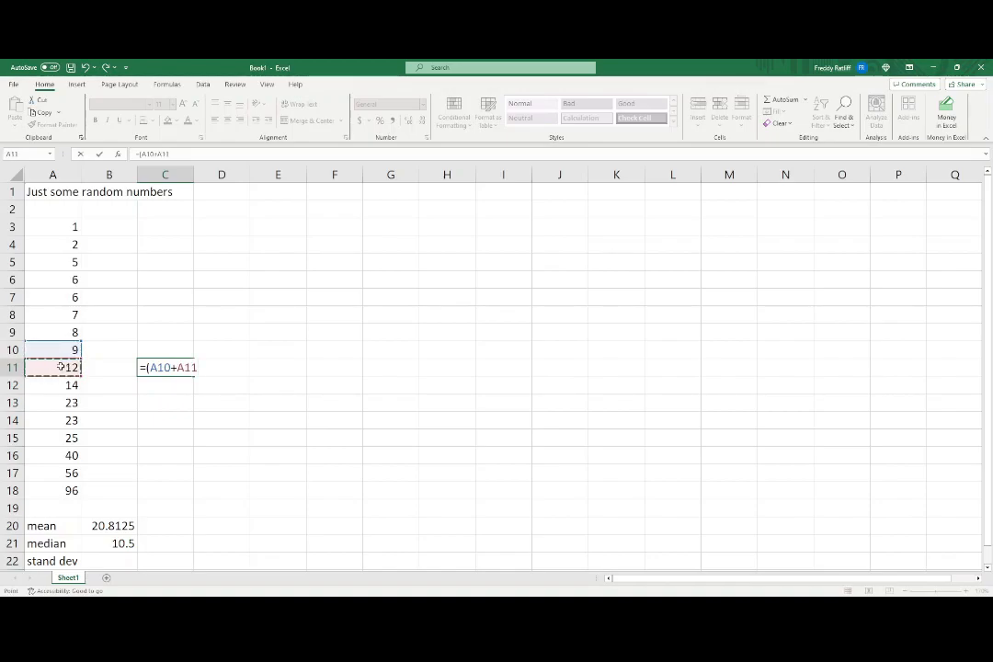
pyautogui.write(')/2')
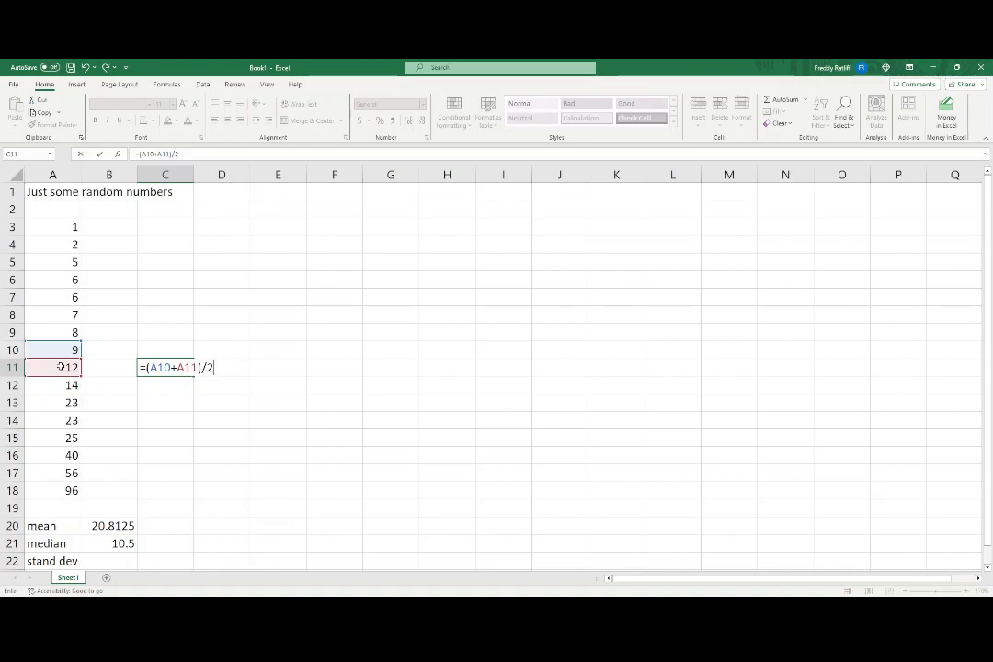
pyautogui.press('Return')
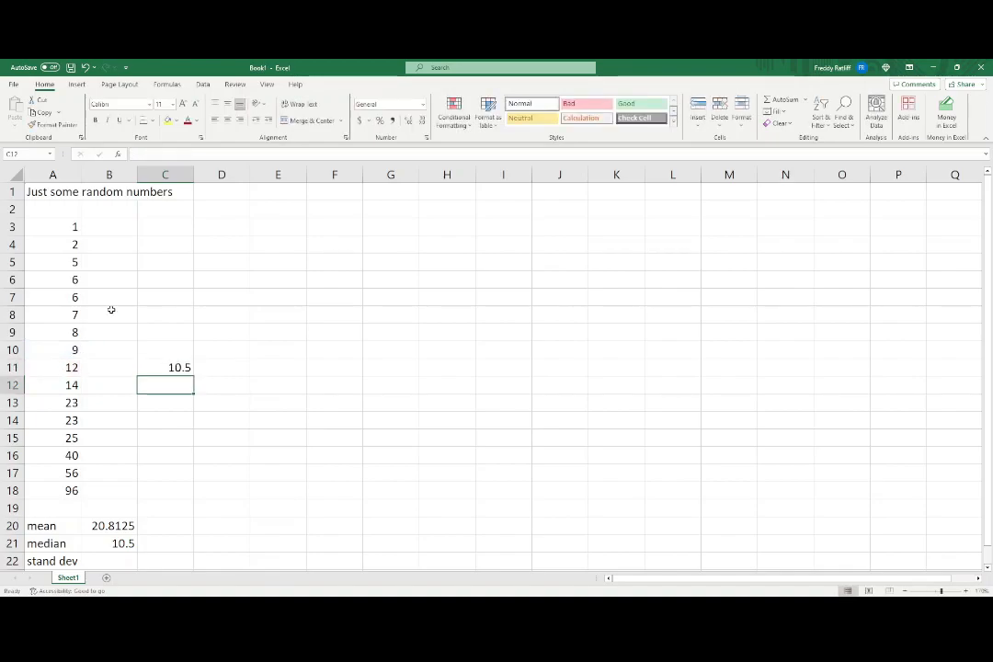
pyautogui.click(168, 364)
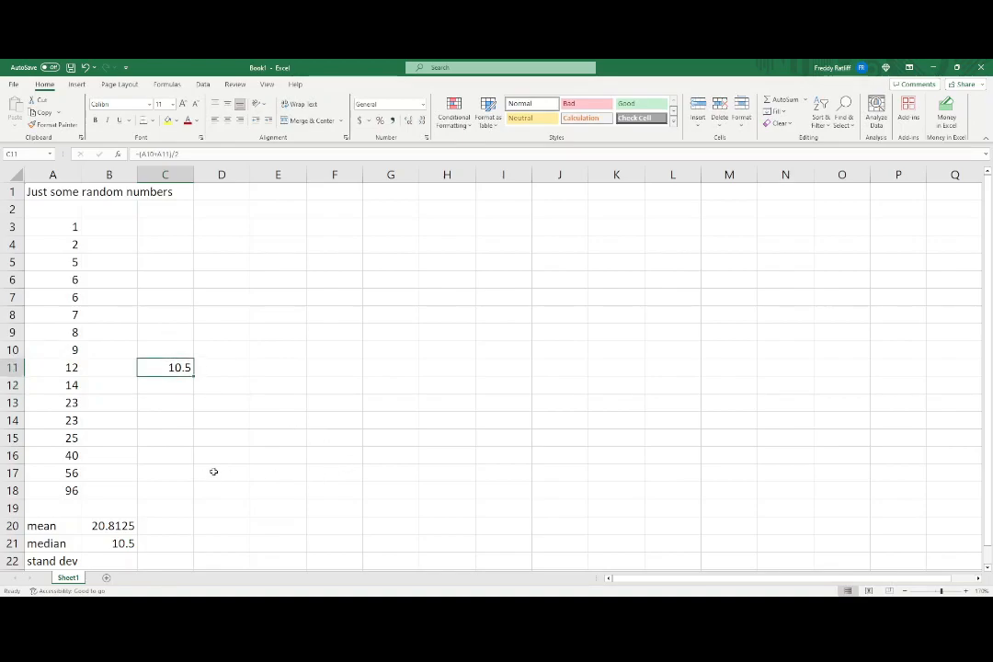
# Select the numbers in A3:A18 for review and delete the median check formula from cell C11
pyautogui.click(61, 228)
pyautogui.moveTo(61, 228); pyautogui.dragTo(65, 490)
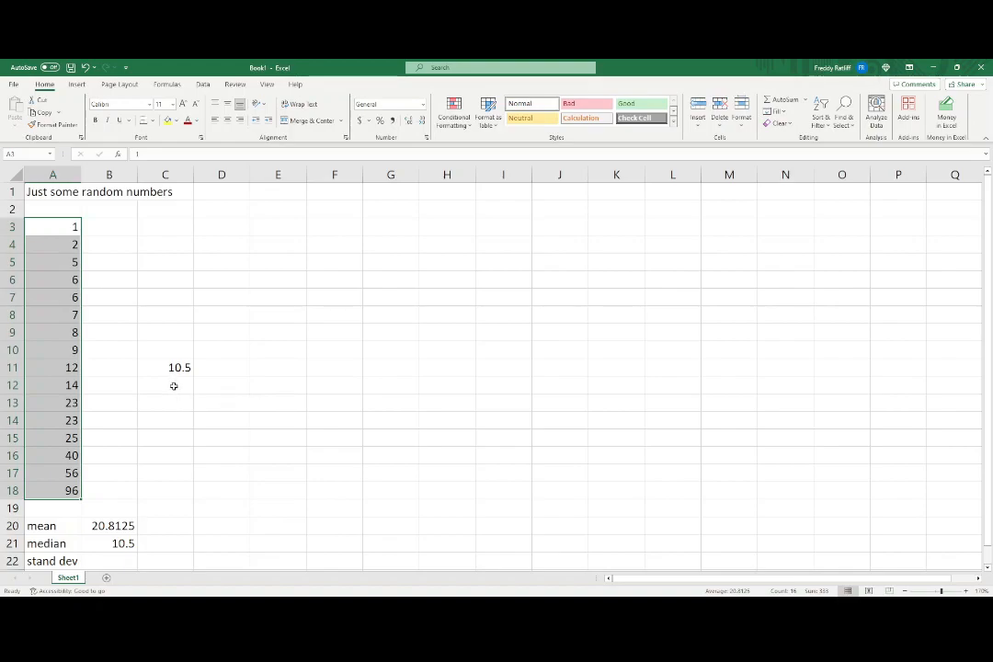
pyautogui.scroll(-1, 173, 377)
pyautogui.click(175, 315)
pyautogui.press('Delete')
# Review the mean and median formulas in cells B20 and B21
pyautogui.click(124, 509)
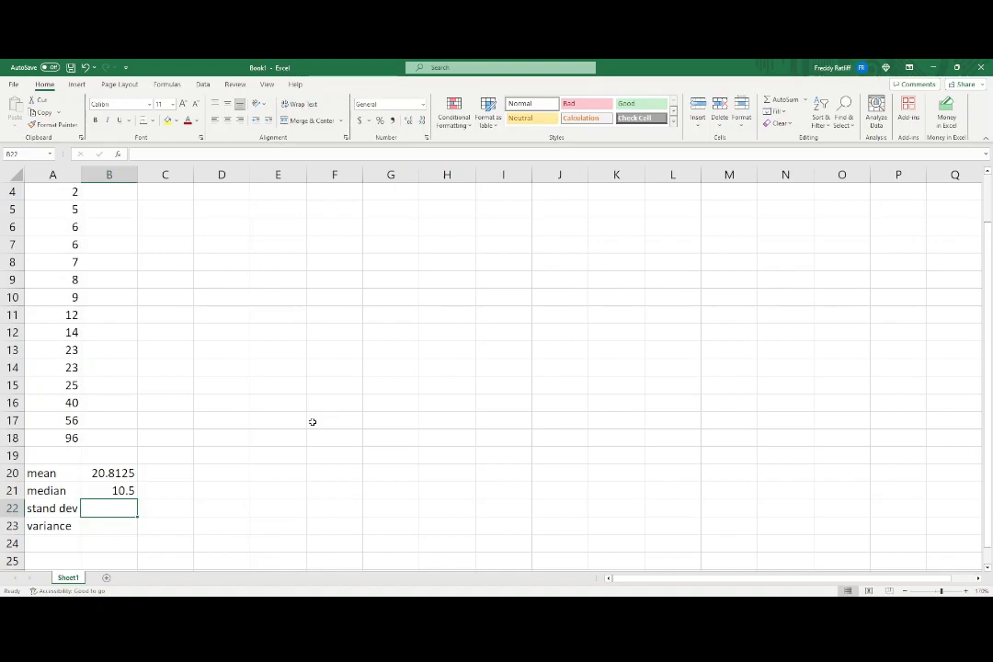
pyautogui.click(99, 472)
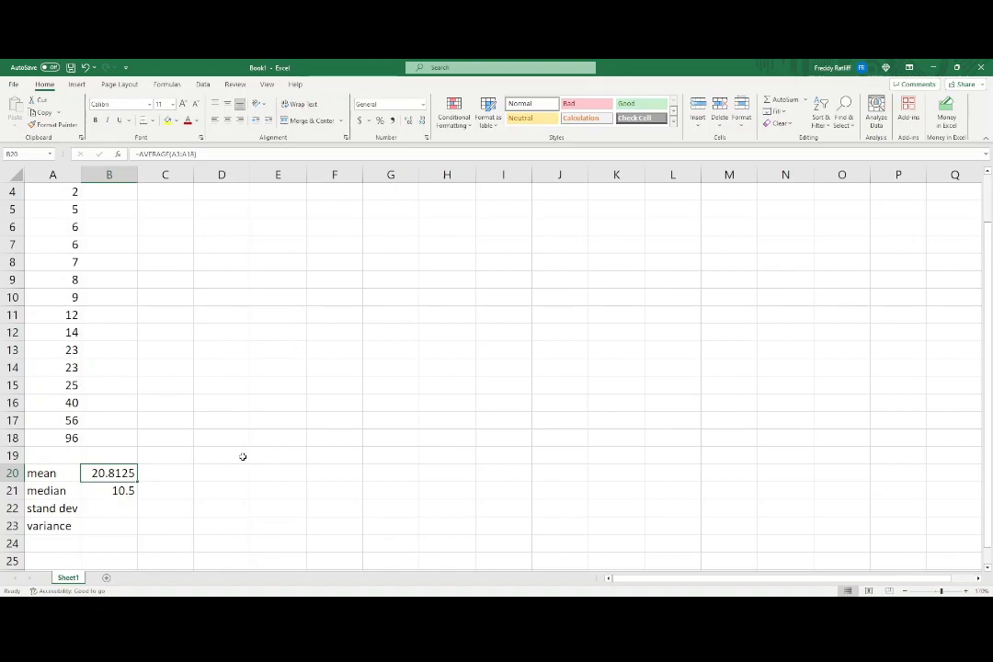
pyautogui.click(95, 491)
# Calculate the standard deviation of A3:A18 in cell B22 with the STDEV function and select the cell to review its formula
pyautogui.click(98, 507)
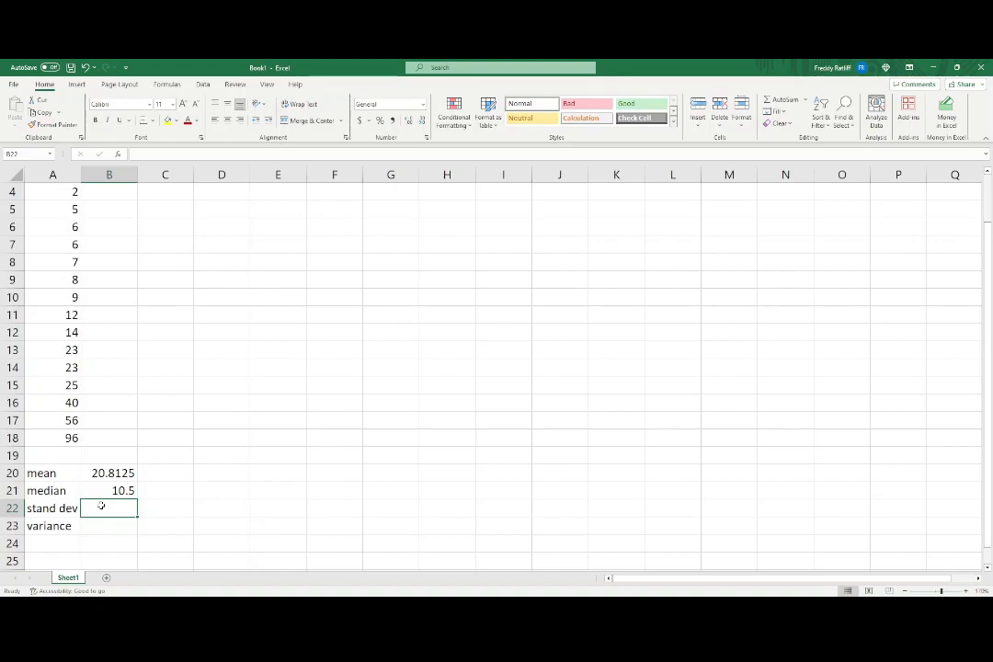
pyautogui.write('=st')
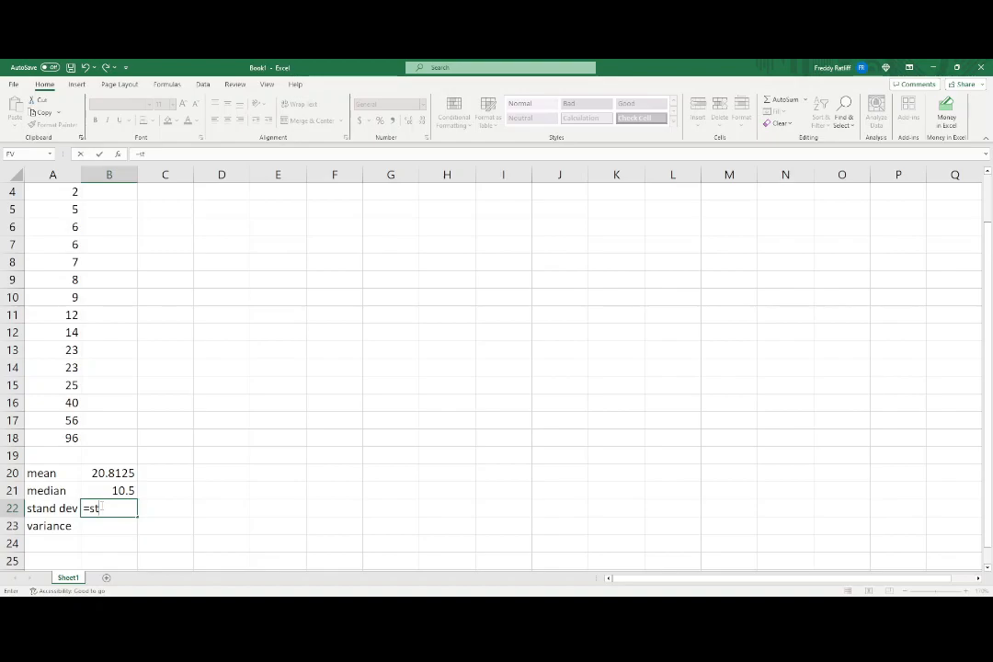
pyautogui.write('dev')
pyautogui.click(129, 508)
pyautogui.write('(')
pyautogui.moveTo(61, 438); pyautogui.dragTo(57, 218)
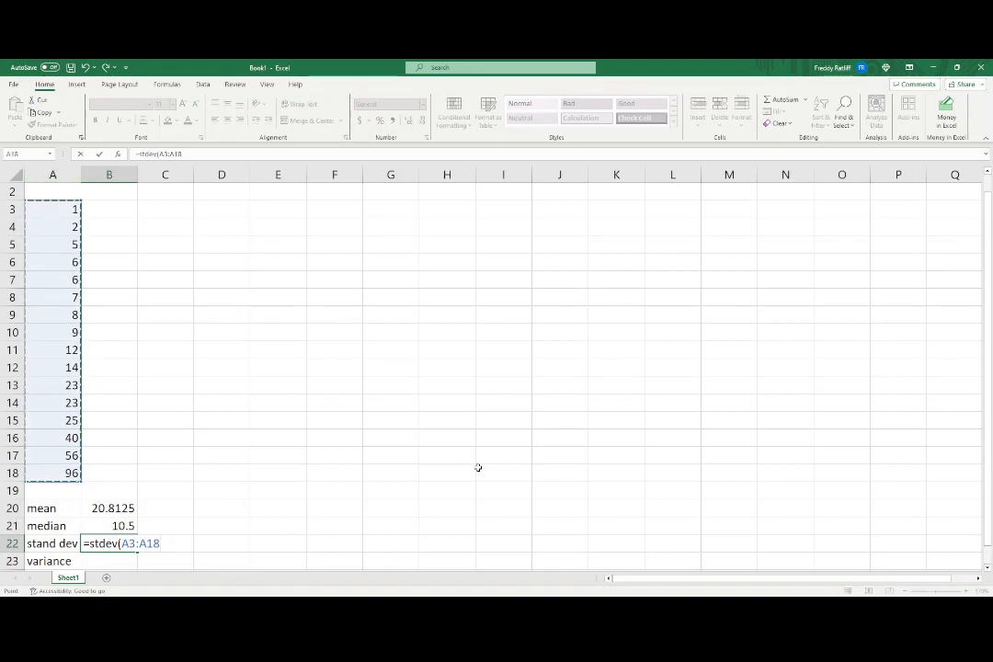
pyautogui.write(')')
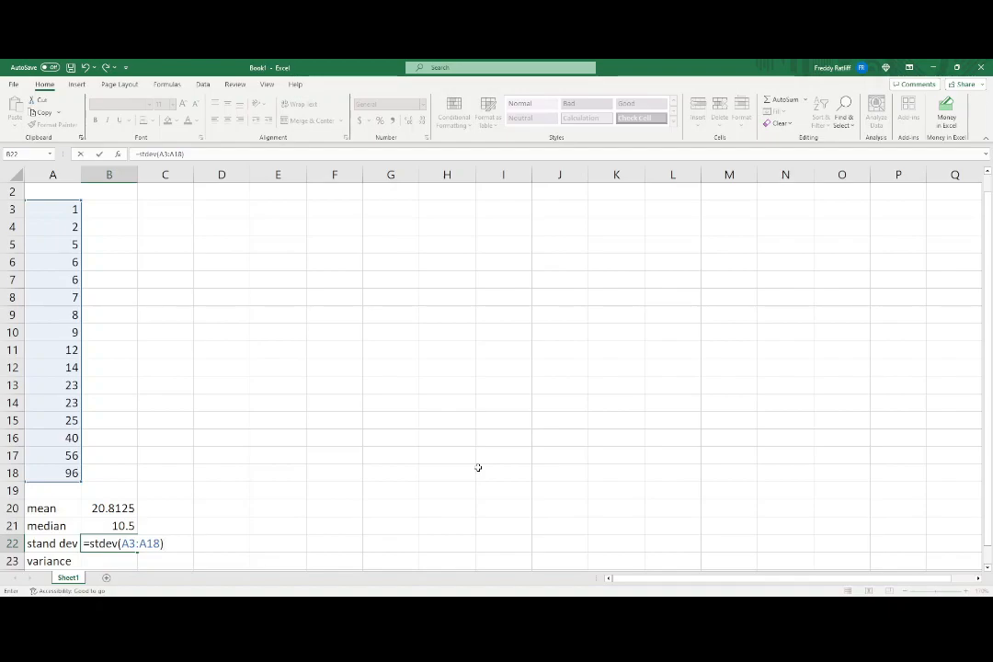
pyautogui.press('Return')
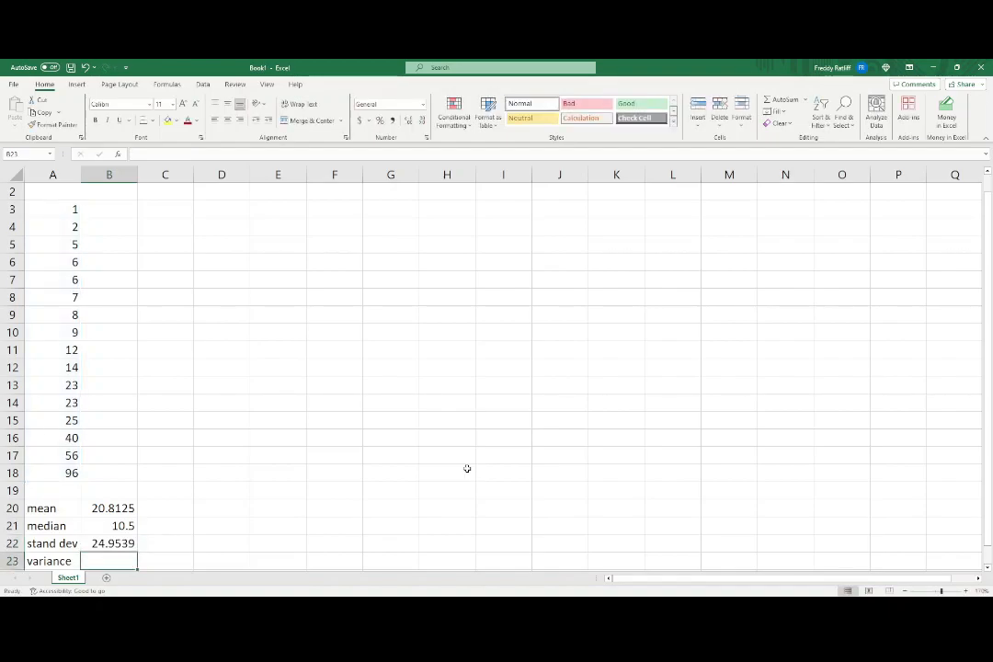
pyautogui.scroll(-1, 302, 491)
pyautogui.click(111, 493)
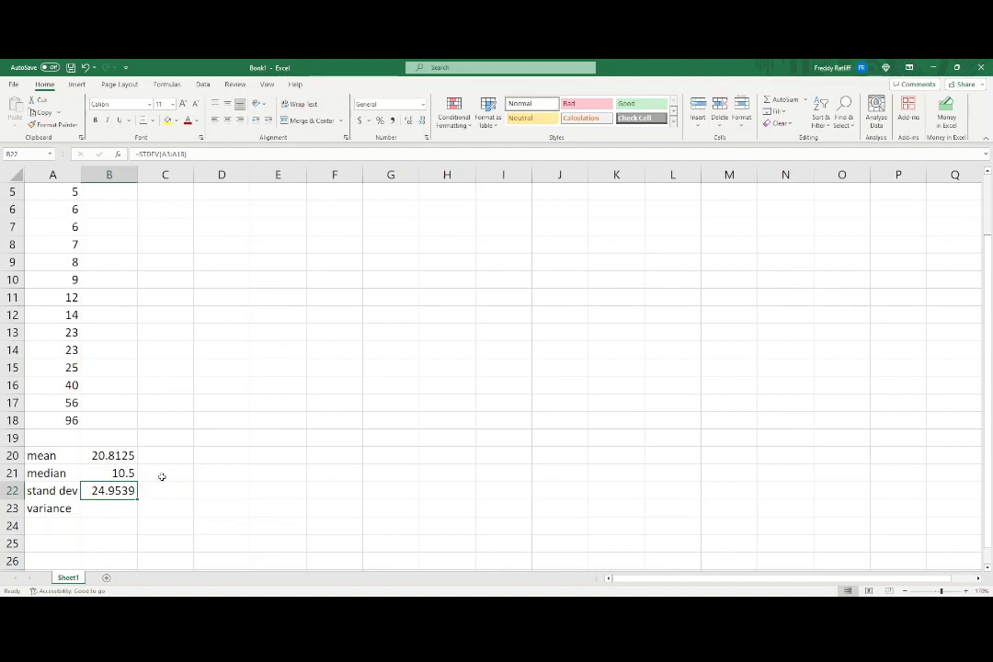
pyautogui.scroll(1, 99, 372)
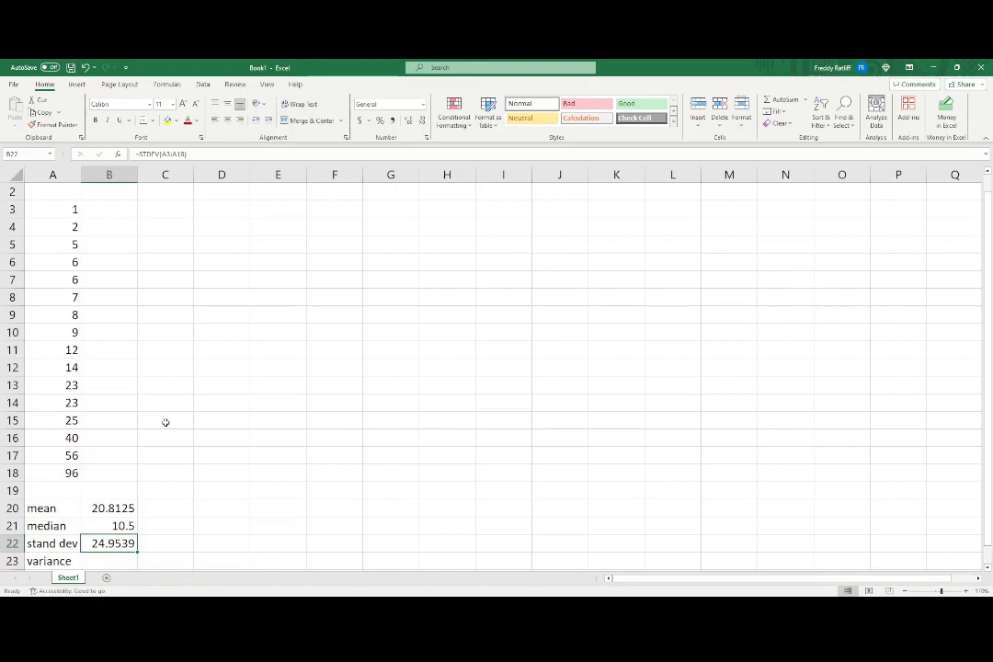
pyautogui.scroll(-1, 138, 435)
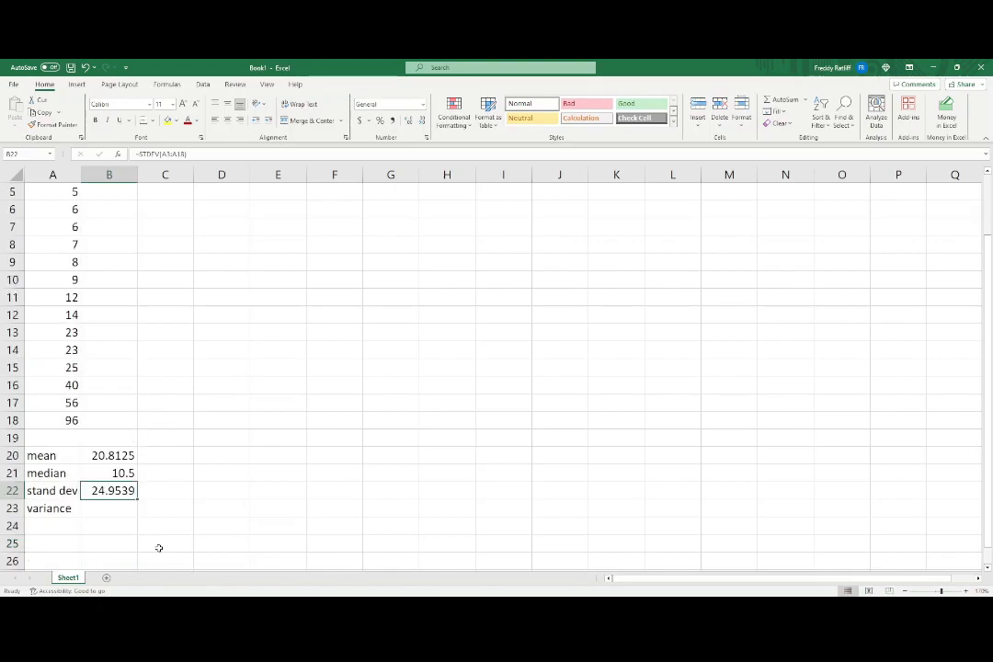
# Calculate the variance of A3:A18 in cell B23 with the VAR function and select the cell to review its formula
pyautogui.click(120, 508)
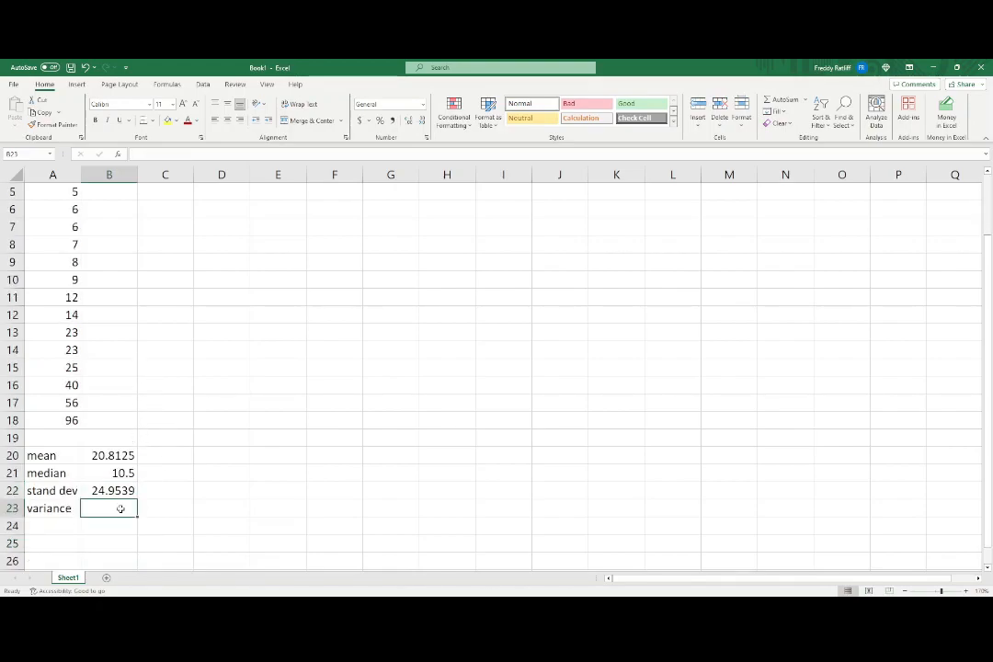
pyautogui.write('=')
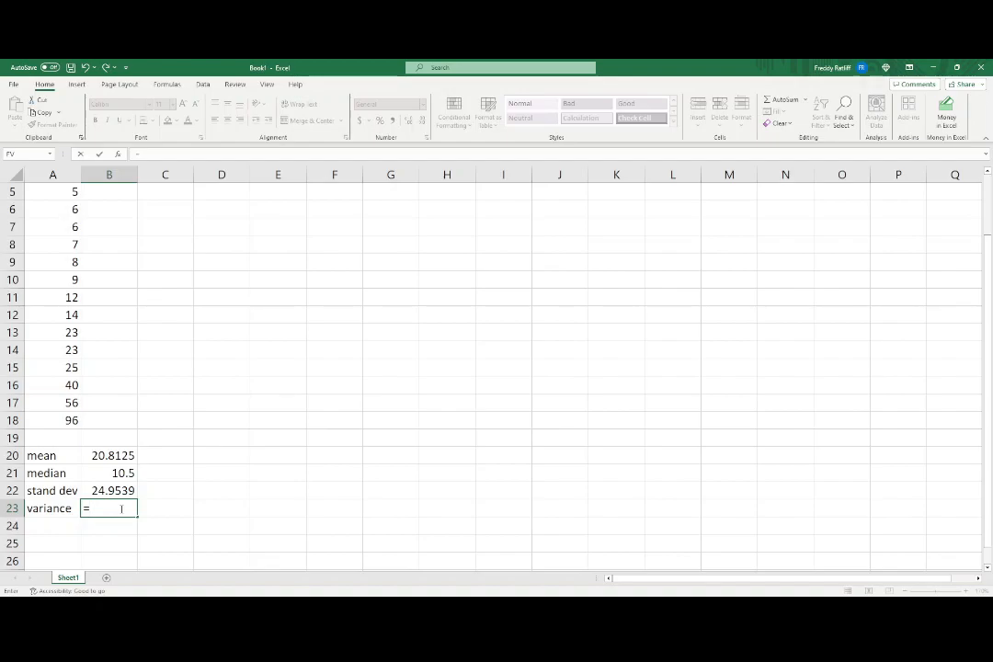
pyautogui.write('var')
pyautogui.write('(')
pyautogui.moveTo(53, 421); pyautogui.dragTo(48, 169)
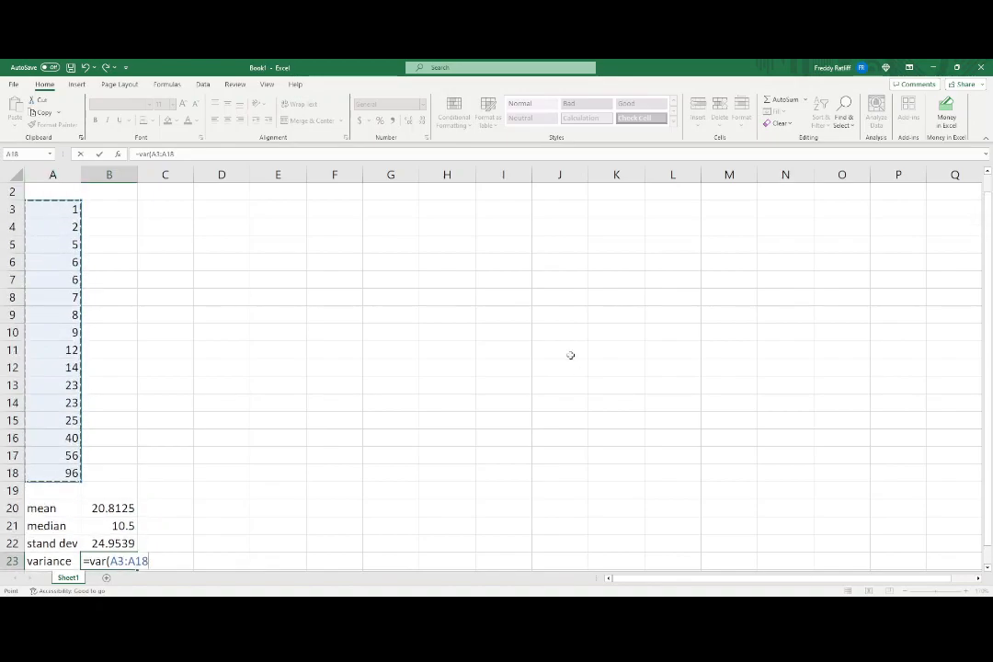
pyautogui.write(')')
pyautogui.press('Return')
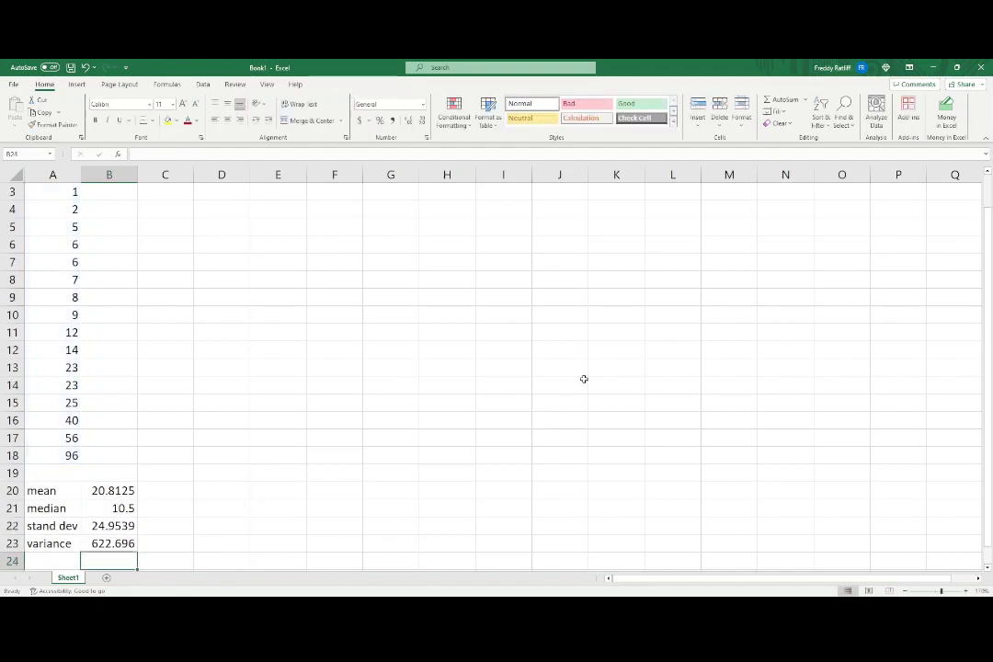
pyautogui.click(129, 544)
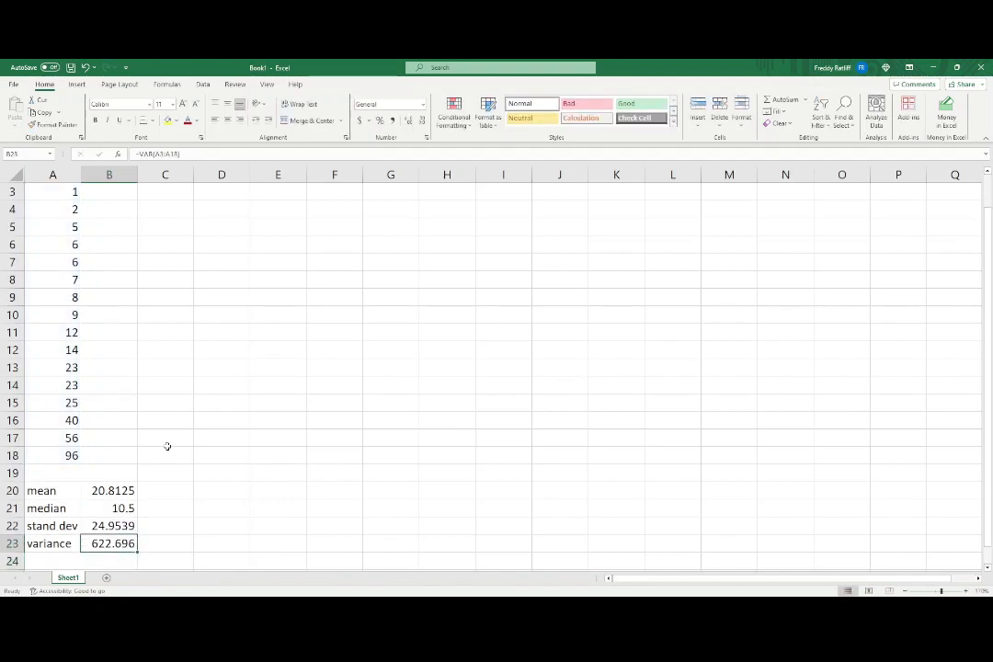
# Square the standard deviation in cell B25 with the formula =B22^2 and select the cell to review it
pyautogui.scroll(-2, 167, 455)
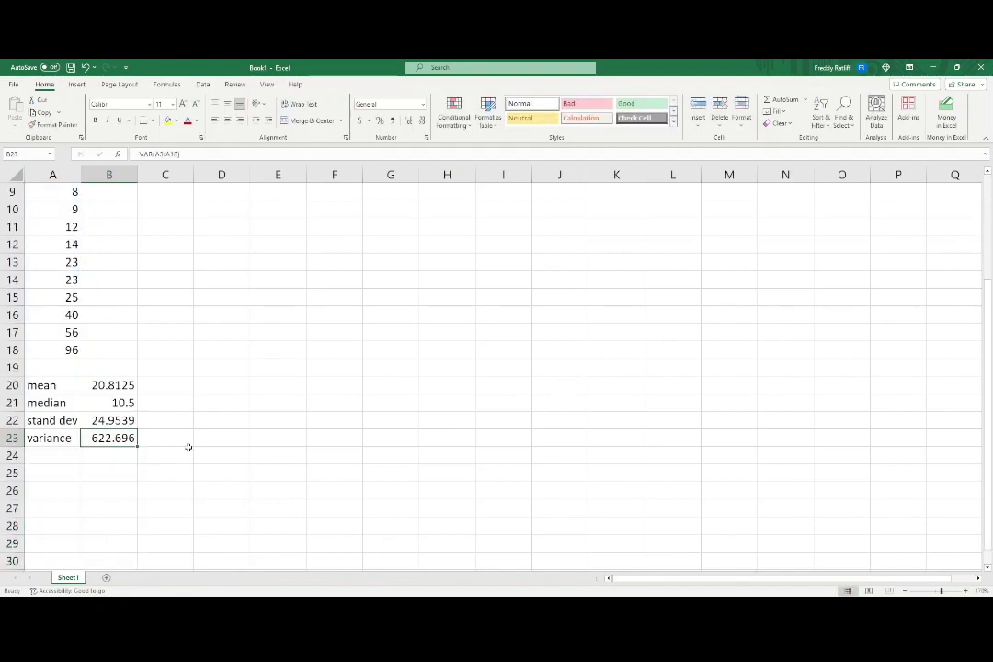
pyautogui.click(118, 477)
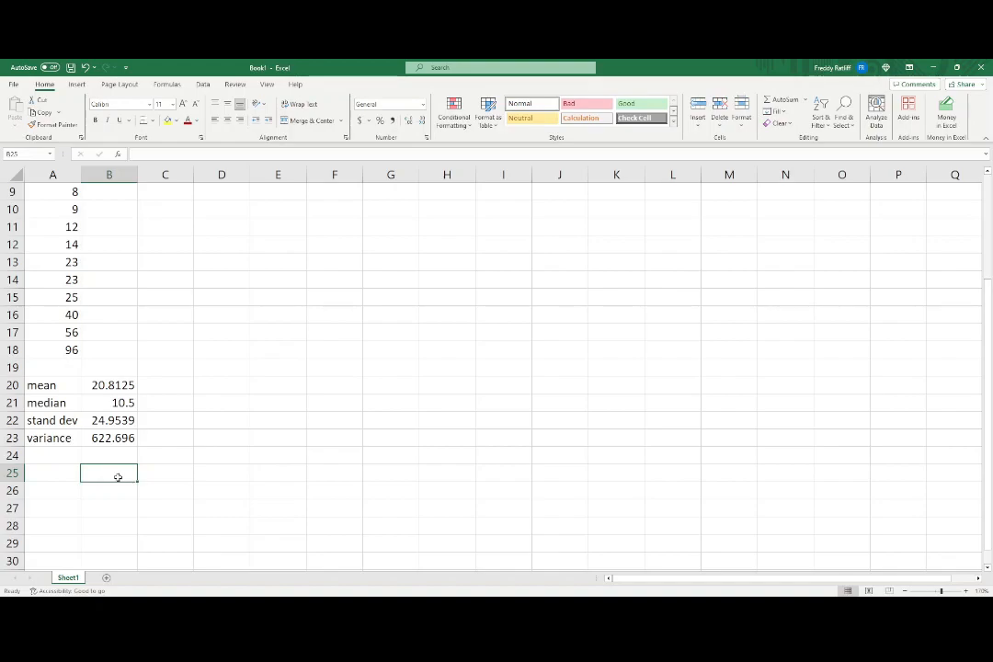
pyautogui.write('=')
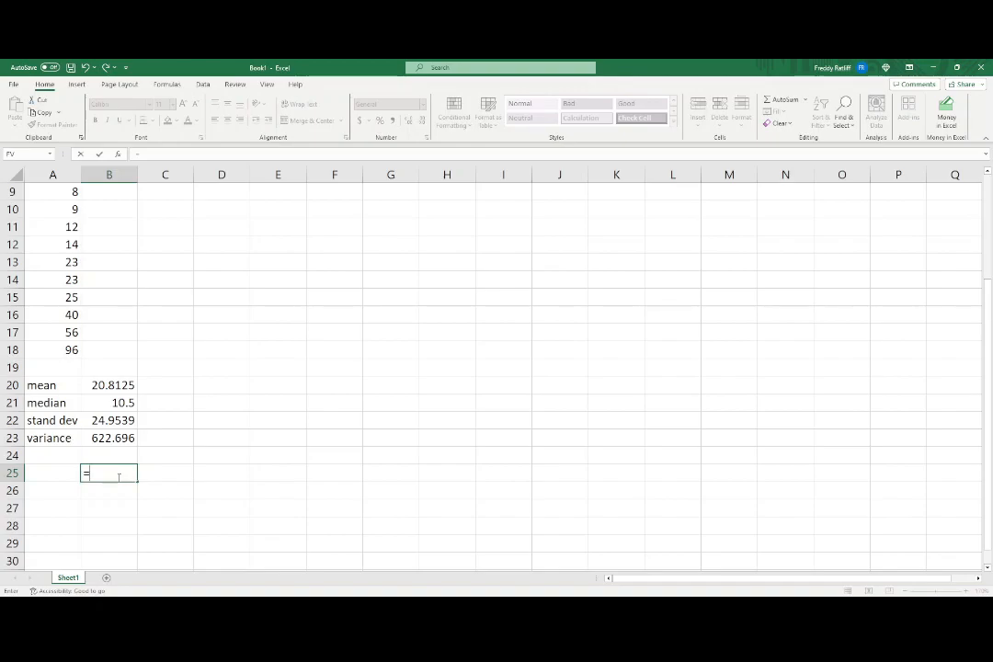
pyautogui.click(112, 420)
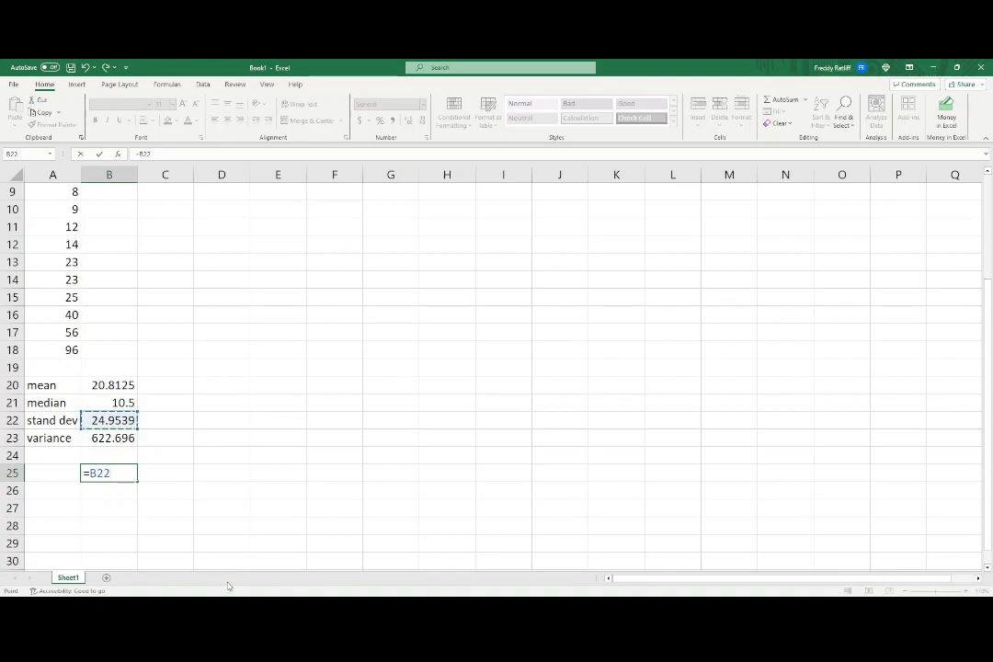
pyautogui.write('^2')
pyautogui.press('Return')
pyautogui.click(114, 473)
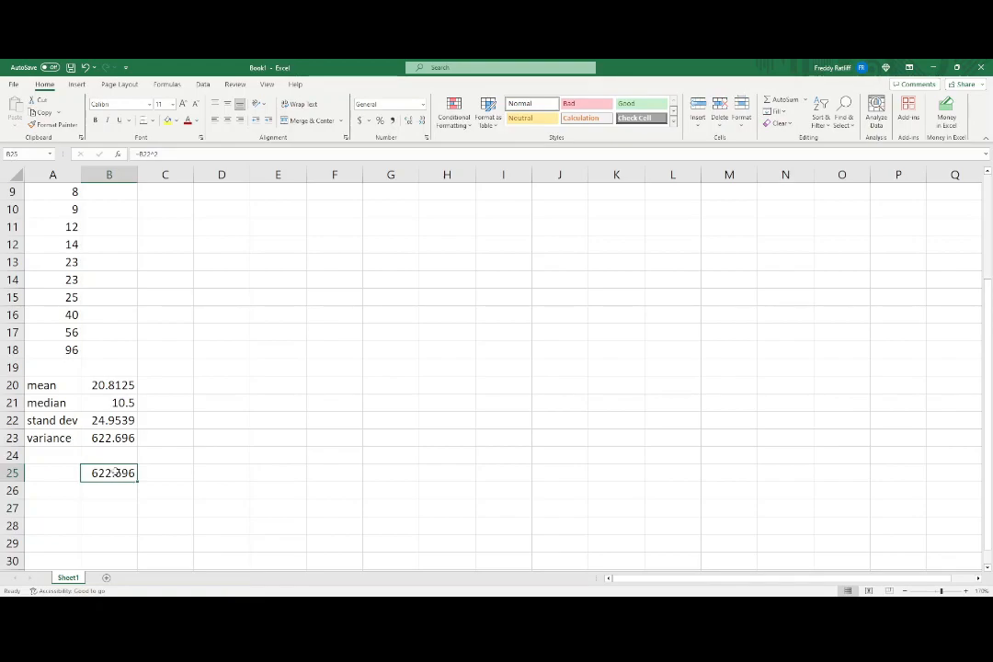
# Take the square root of the variance in cell B26 with the formula =SQRT(B23) and select the cell to review it
pyautogui.click(114, 491)
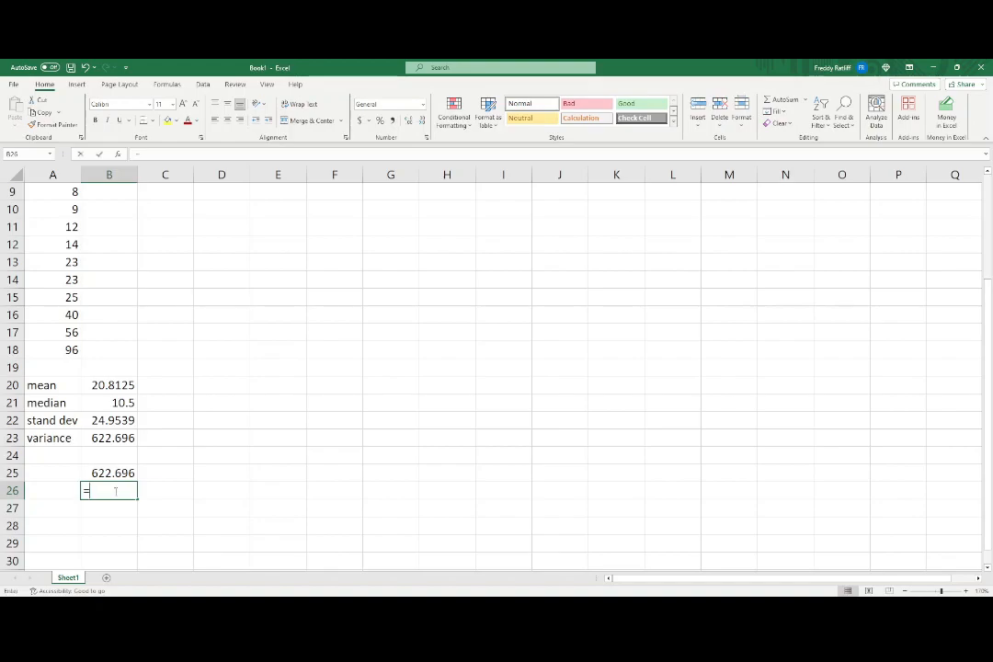
pyautogui.write('=s')
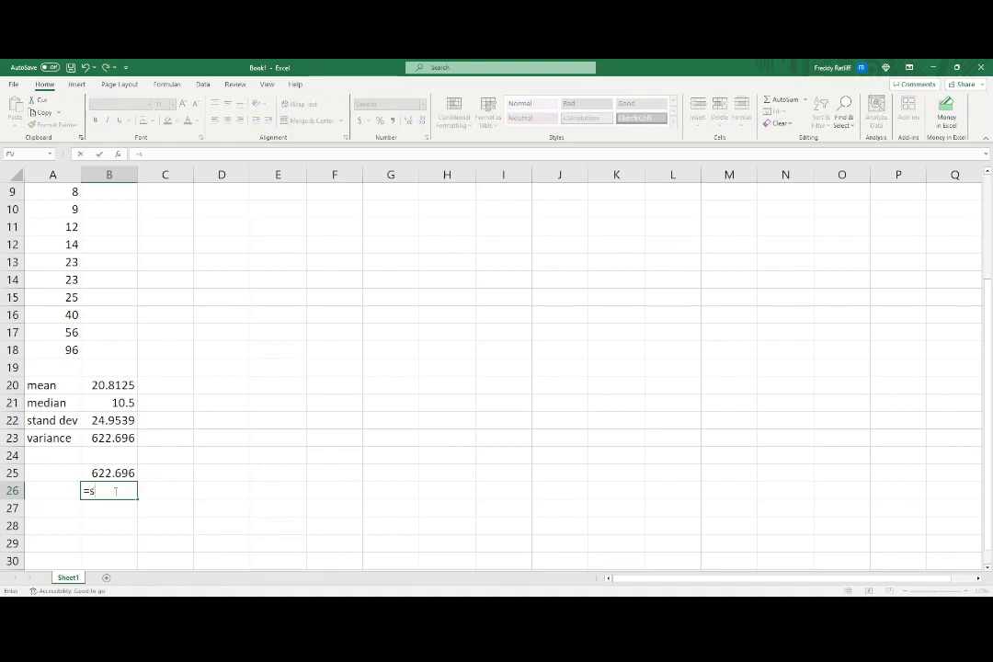
pyautogui.write('qrt(')
pyautogui.click(115, 439)
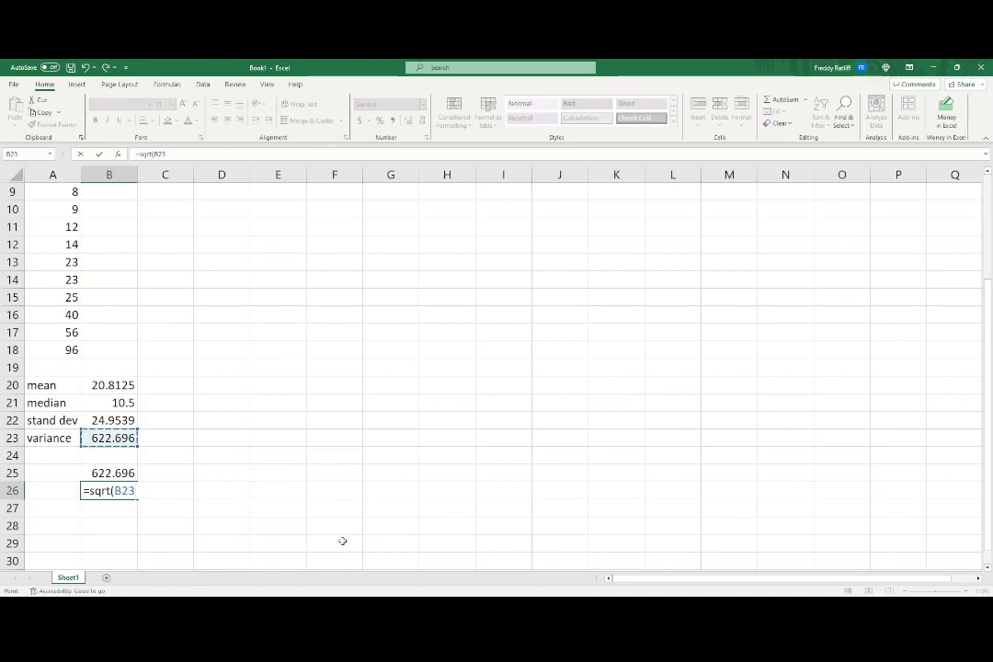
pyautogui.write(')')
pyautogui.press('Return')
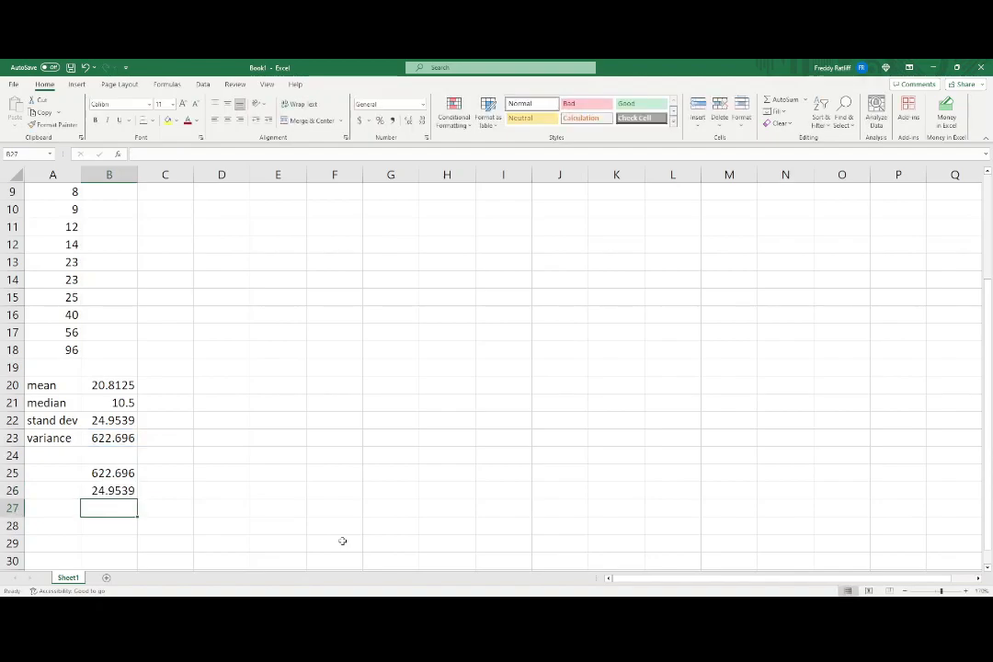
pyautogui.click(115, 490)
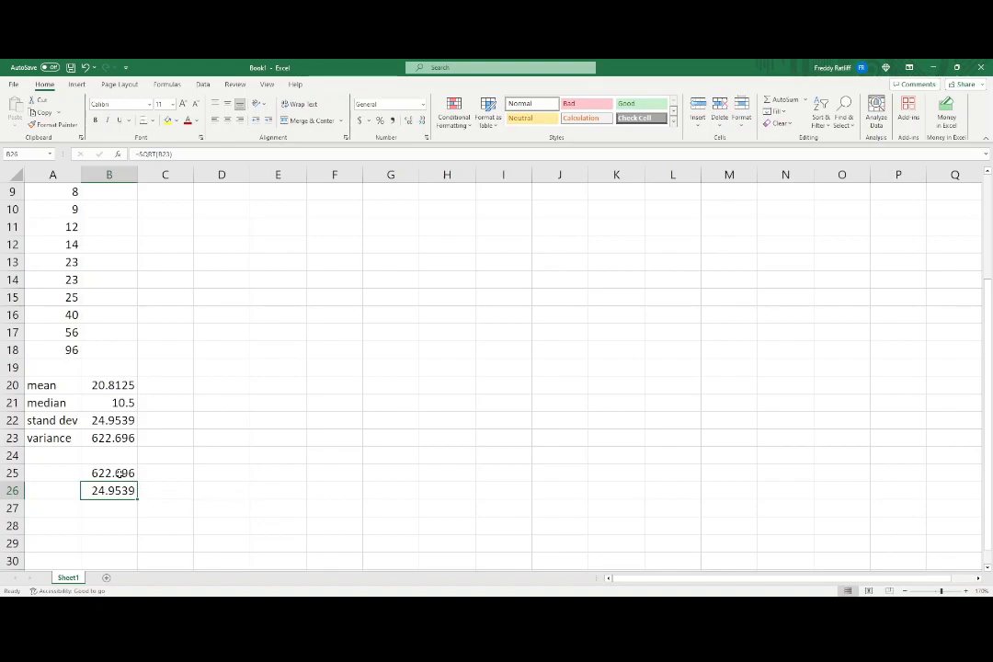
# Calculate the single mode of A3:A18 in cell A28 with the MODE.SNGL function and select the cell to review its formula
pyautogui.click(41, 527)
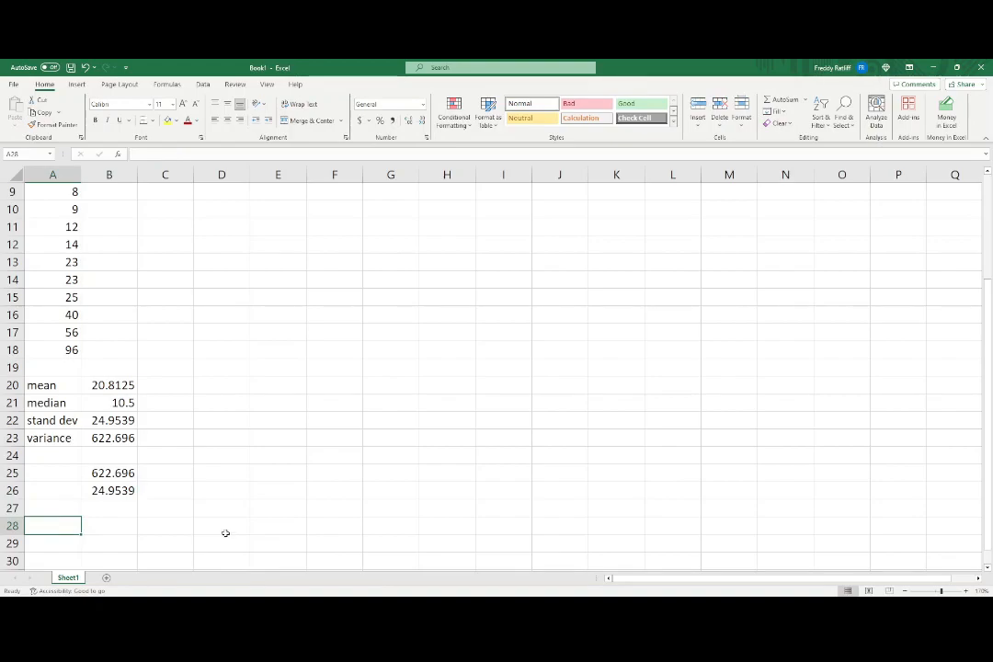
pyautogui.write('=mode')
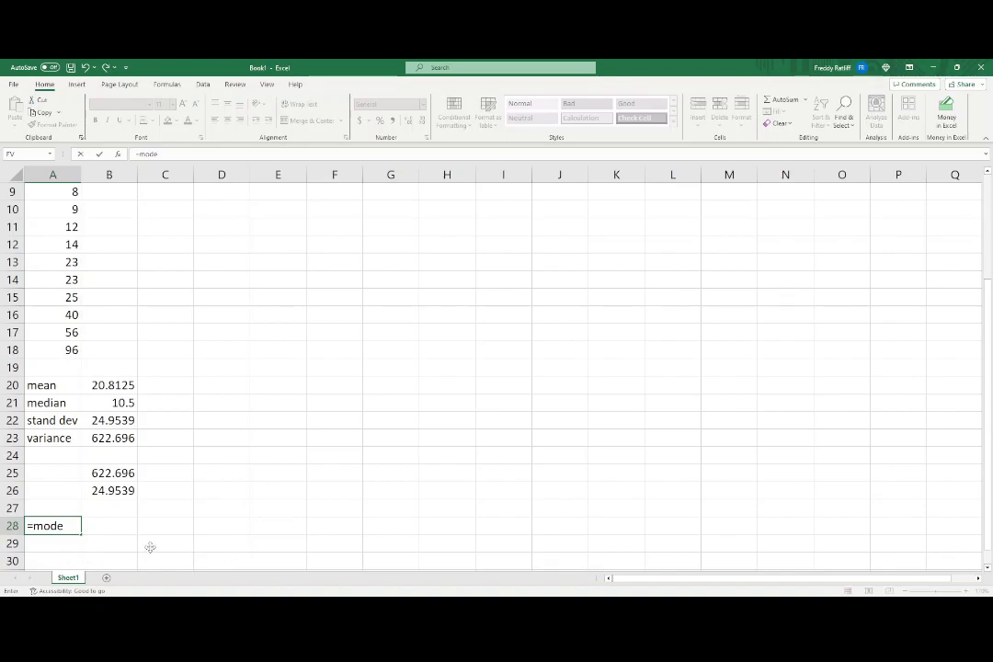
pyautogui.click(70, 525)
pyautogui.write('.sngl(')
pyautogui.moveTo(73, 351); pyautogui.dragTo(57, 179)
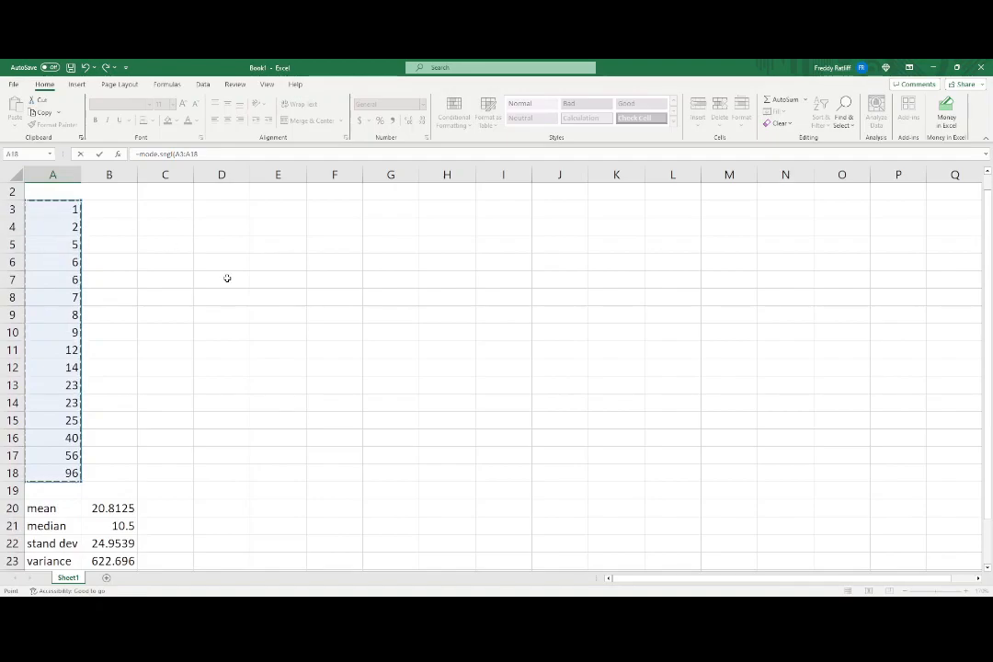
pyautogui.write(')')
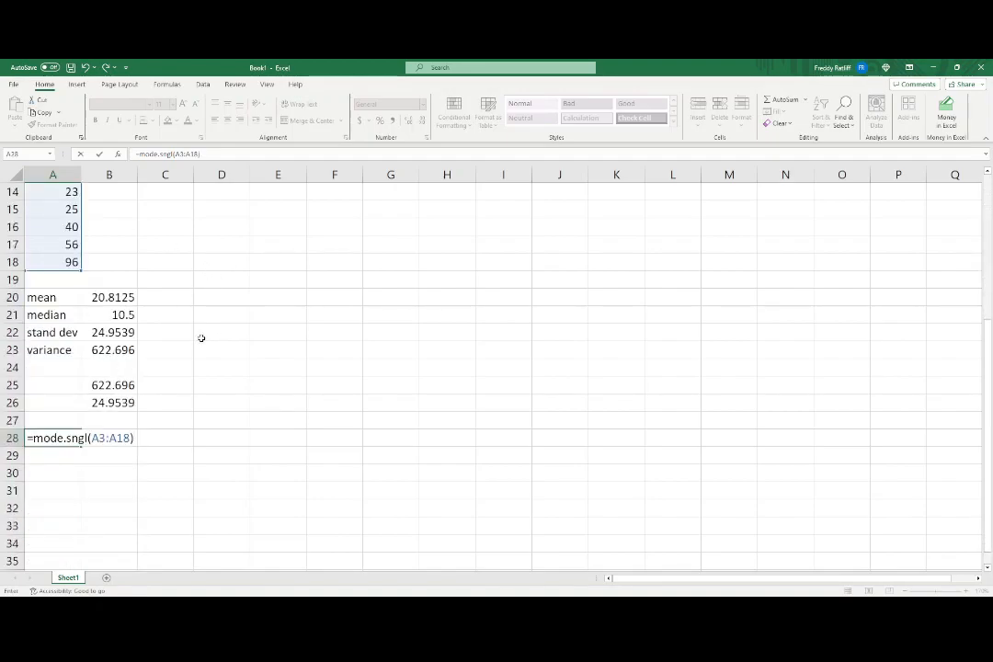
pyautogui.press('Return')
pyautogui.click(58, 442)
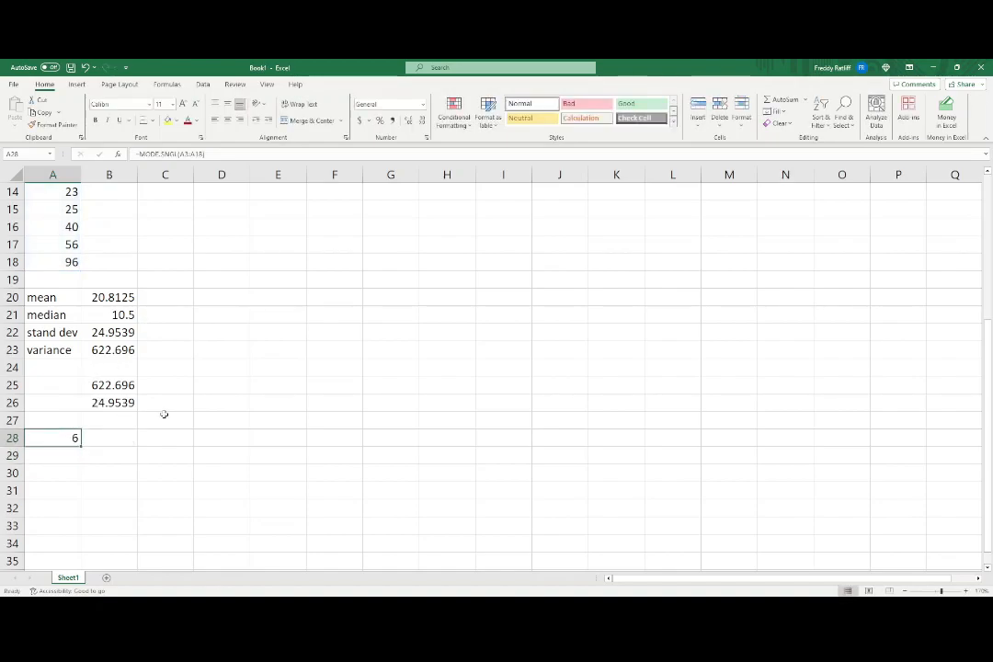
# Compare the repeated values in A6:A7 with the mode result in A28
pyautogui.scroll(5, 153, 413)
pyautogui.scroll(-1, 111, 358)
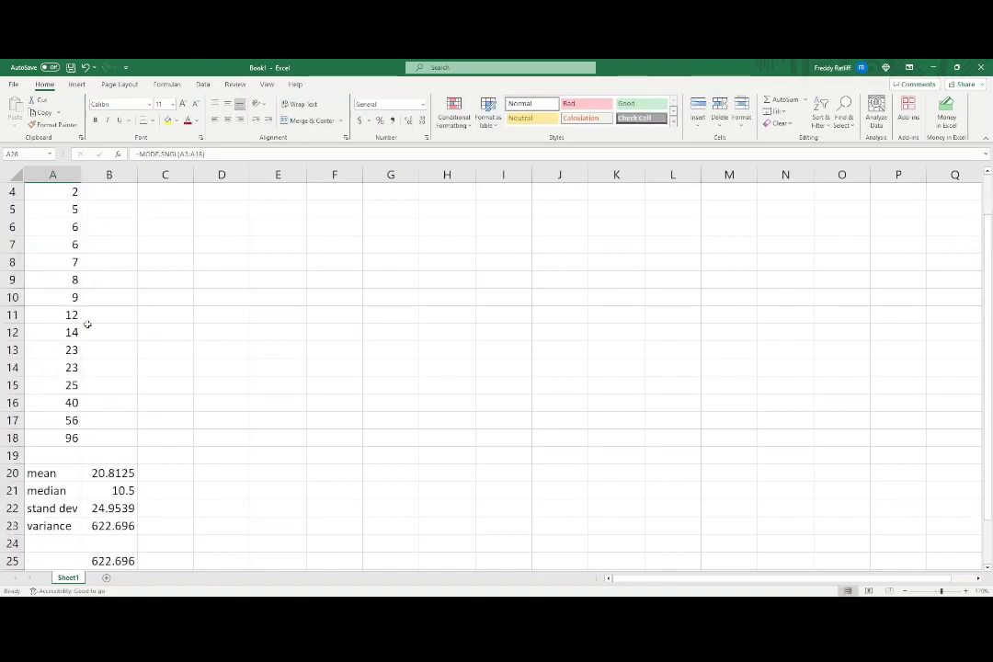
pyautogui.scroll(1, 77, 317)
pyautogui.moveTo(57, 278); pyautogui.dragTo(60, 293)
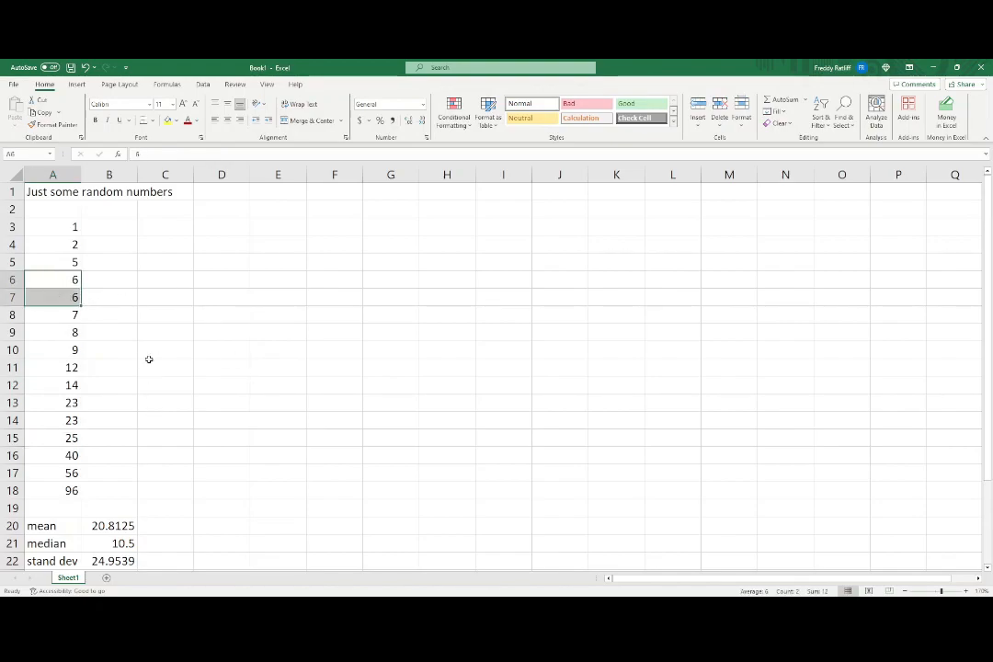
pyautogui.scroll(-4, 119, 405)
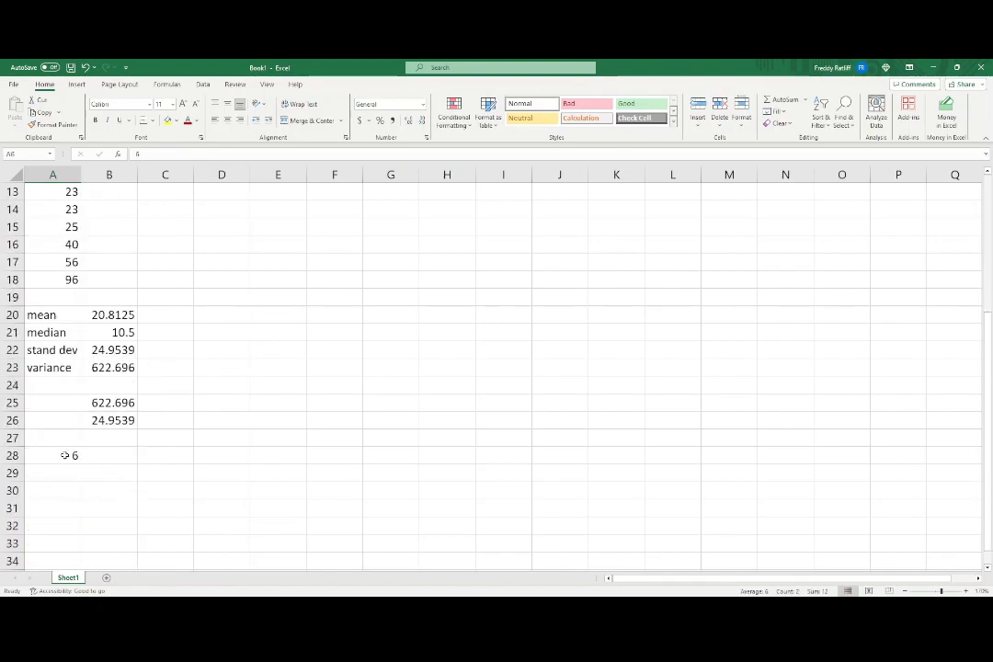
pyautogui.click(66, 455)
# Label the mode result by entering "mode" in cell B28, and select A28 to review its formula
pyautogui.click(133, 455)
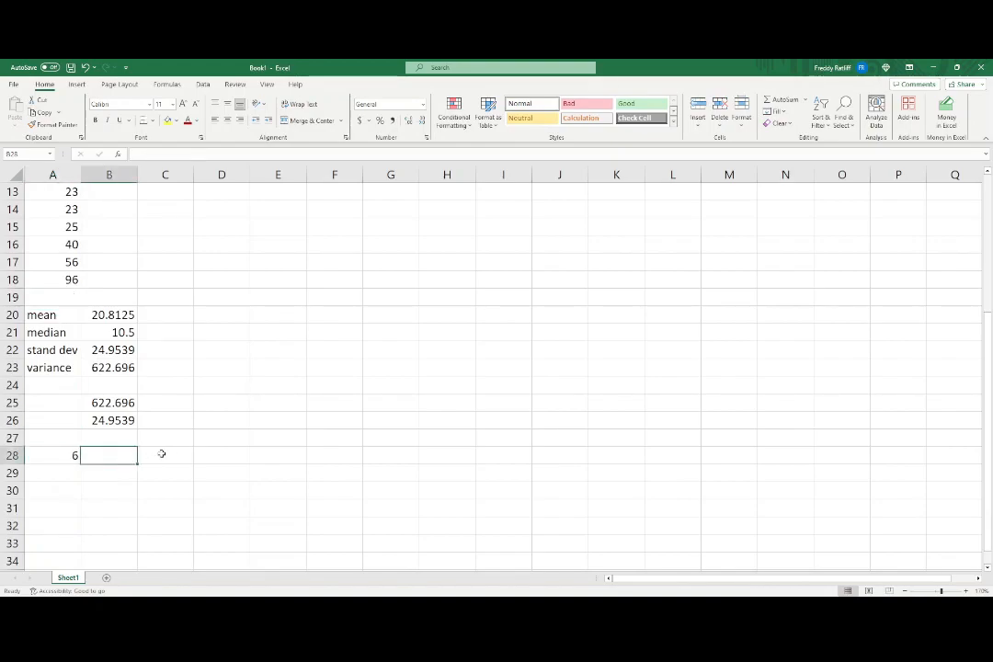
pyautogui.write('mode')
pyautogui.press('Return')
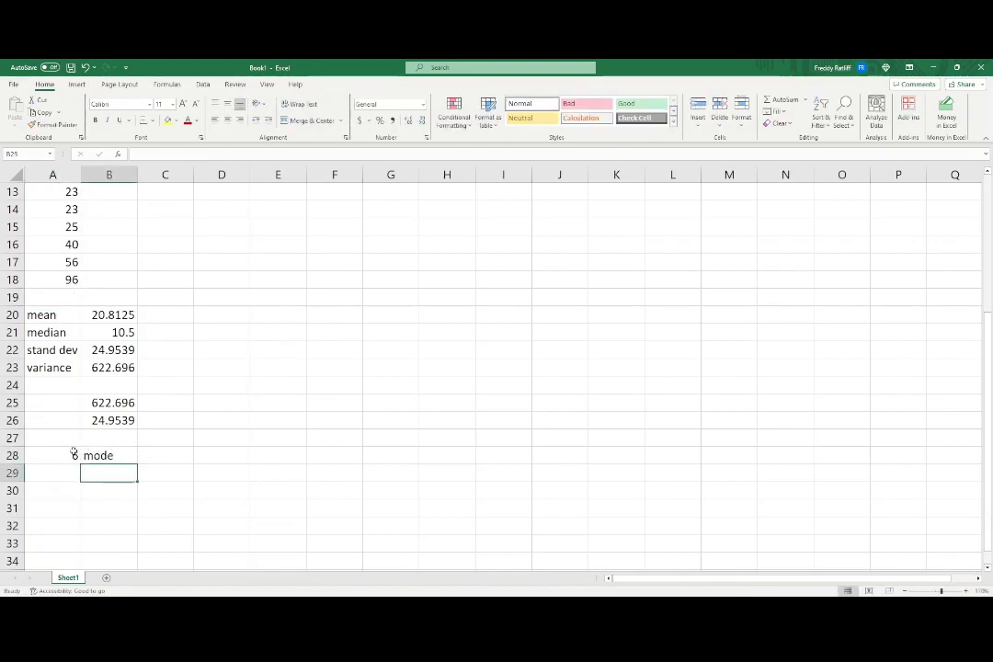
pyautogui.click(78, 455)
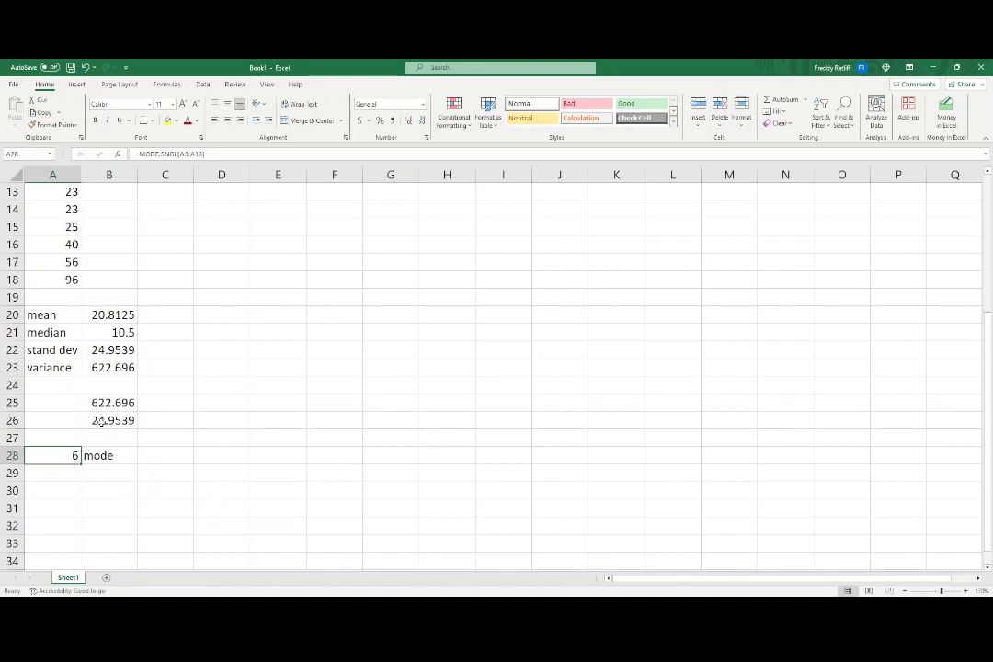
# Examine the number list for repeated values, checking the pairs in A6:A7 and A13:A14
pyautogui.scroll(4, 95, 418)
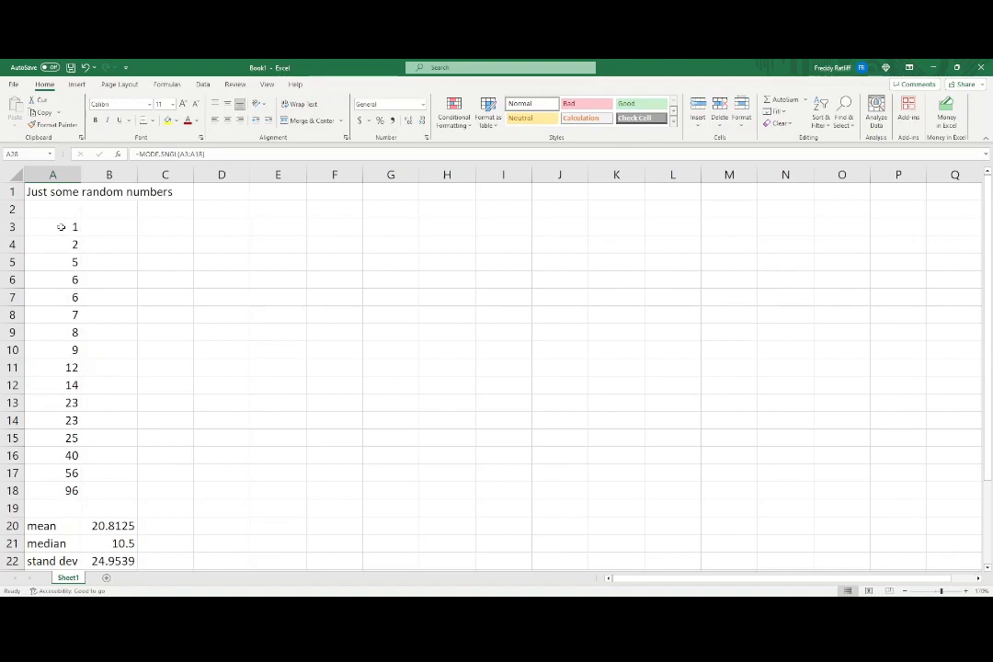
pyautogui.moveTo(61, 227); pyautogui.dragTo(60, 298)
pyautogui.click(60, 296)
pyautogui.click(60, 311)
pyautogui.click(58, 295)
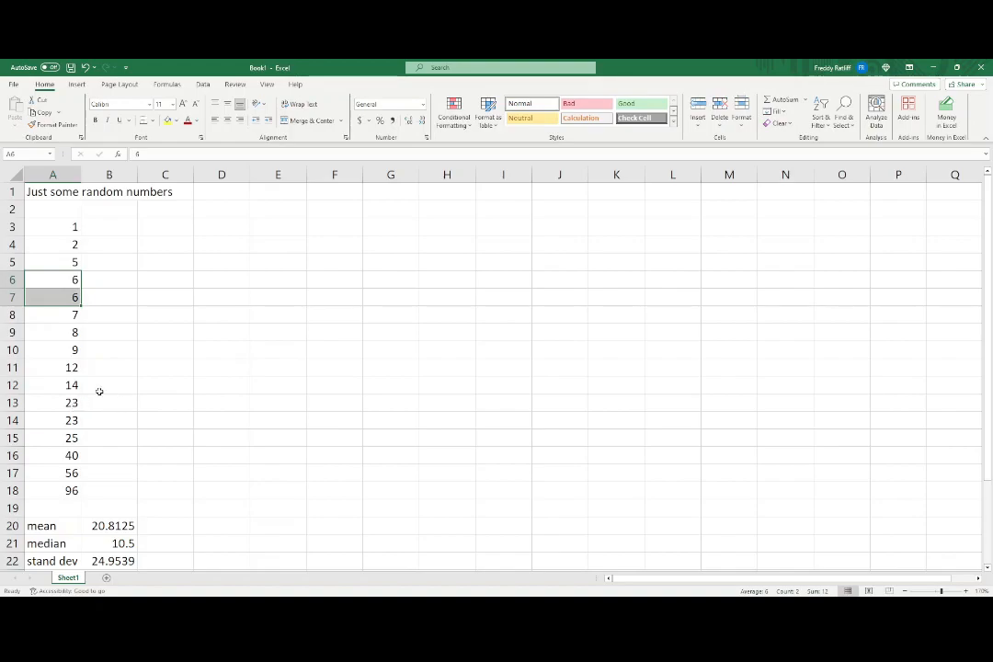
pyautogui.moveTo(60, 401); pyautogui.dragTo(69, 416)
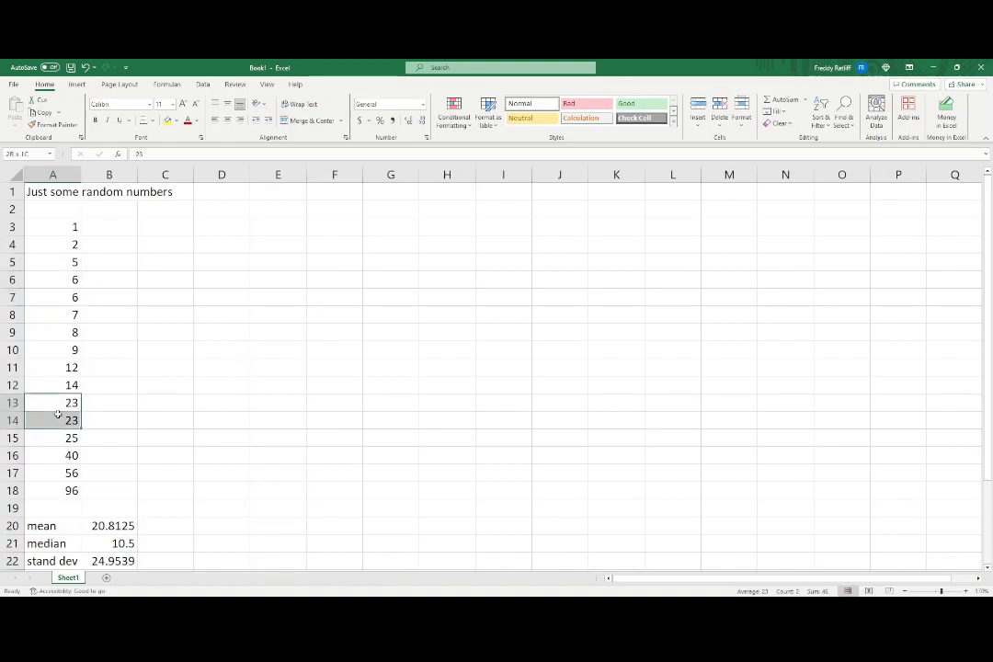
pyautogui.moveTo(53, 279); pyautogui.dragTo(58, 295)
pyautogui.scroll(-4, 57, 348)
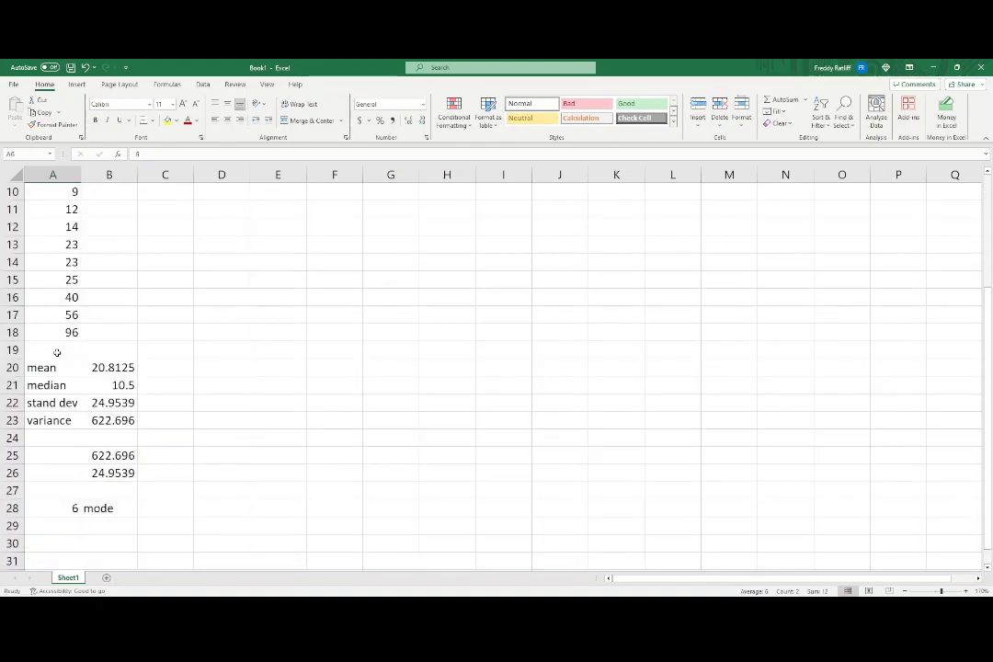
# Calculate all modes of A3:A18 in cell A29 with the MODE.MULT function and select the cell to review its formula
pyautogui.click(61, 474)
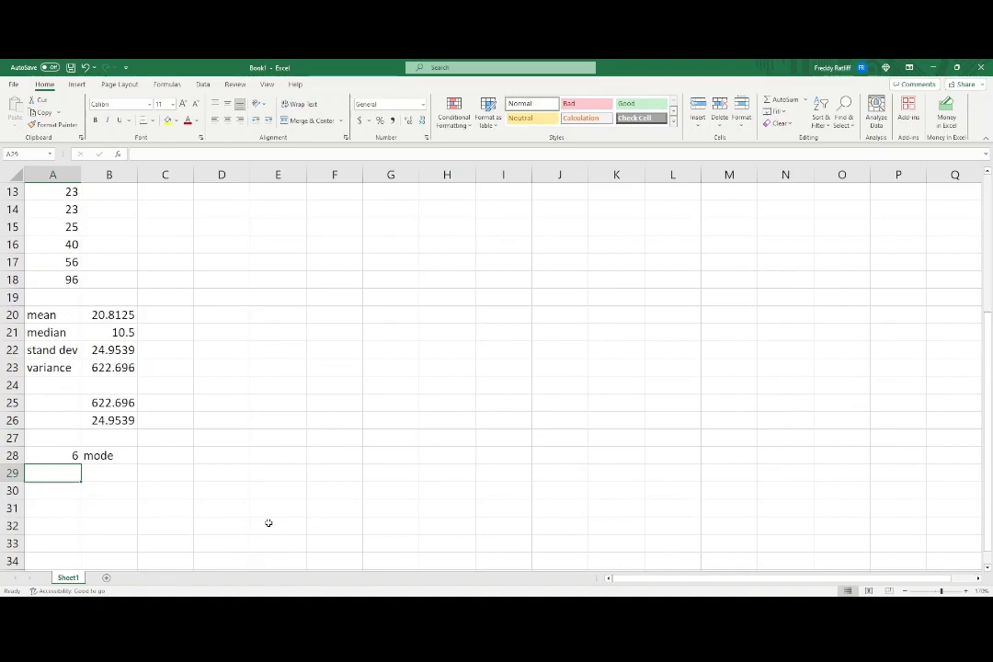
pyautogui.write('=')
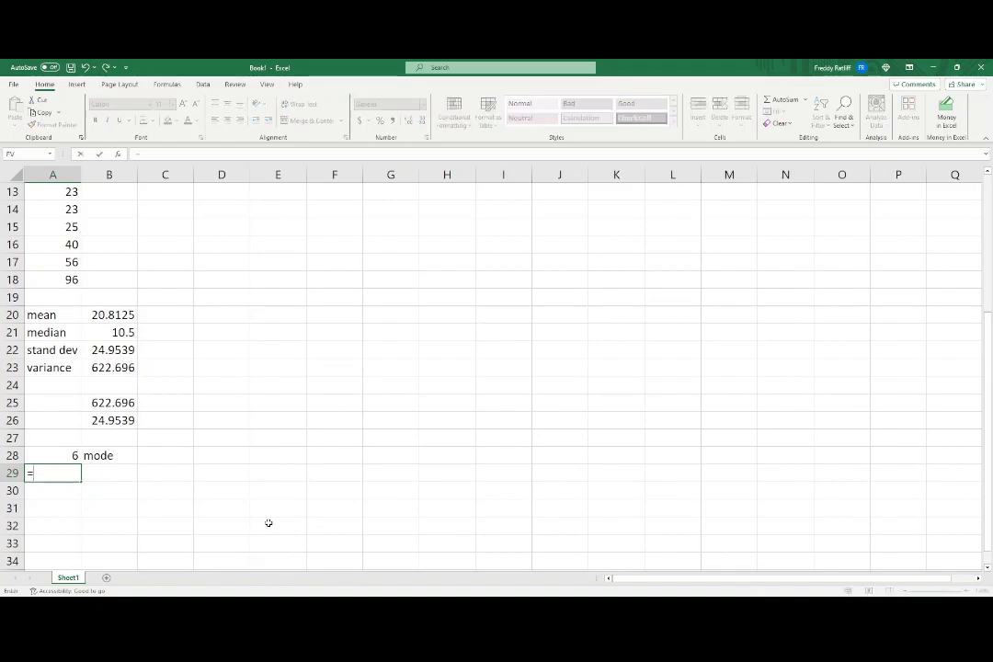
pyautogui.write('mode.mult(')
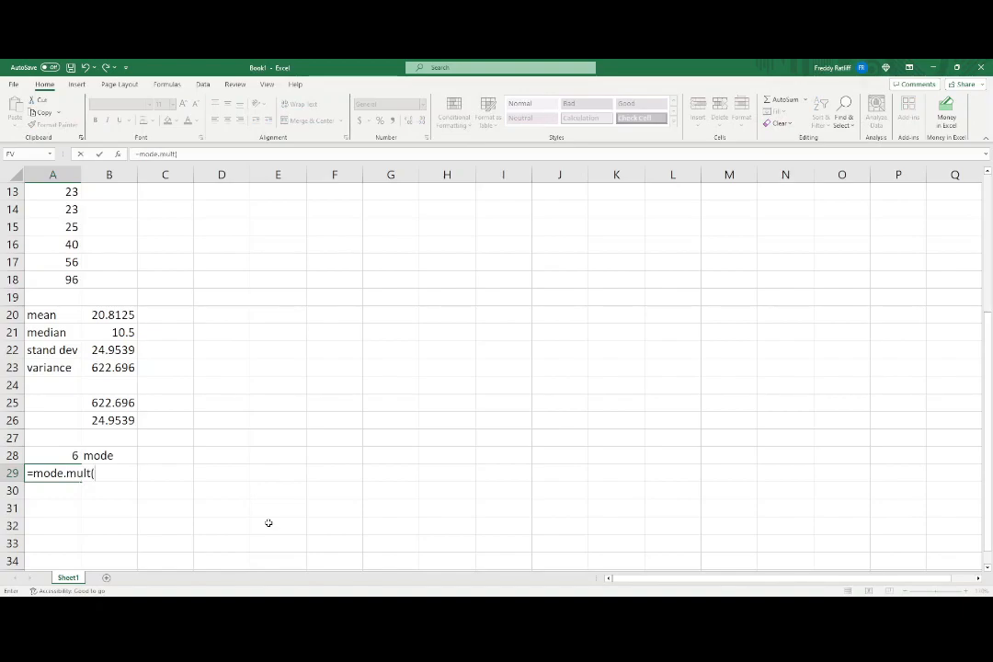
pyautogui.scroll(1, 83, 322)
pyautogui.moveTo(66, 333); pyautogui.dragTo(53, 209)
pyautogui.write(')')
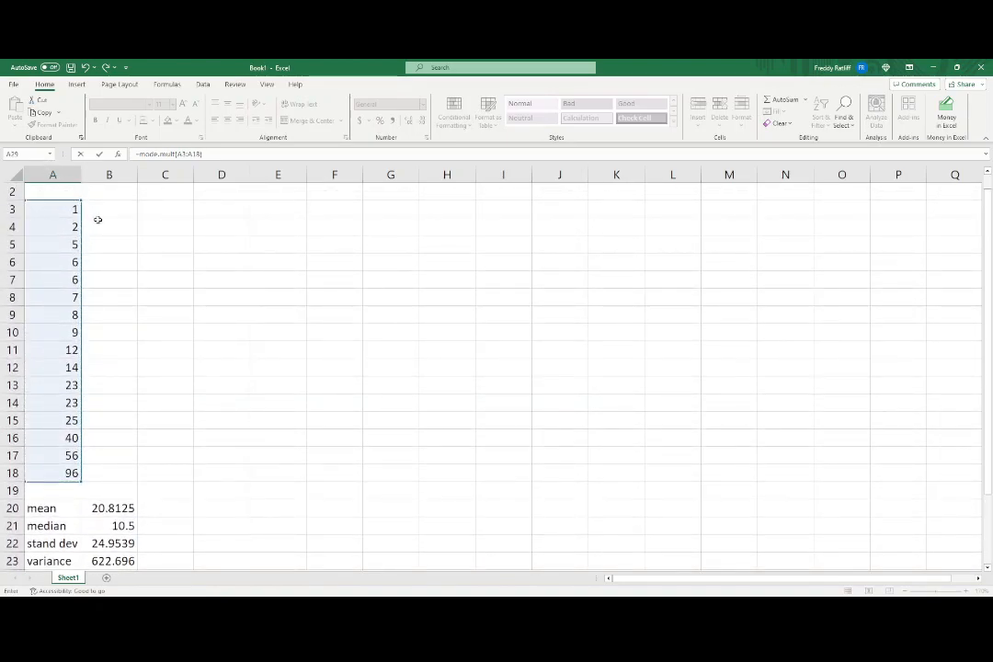
pyautogui.scroll(-3, 139, 287)
pyautogui.press('Return')
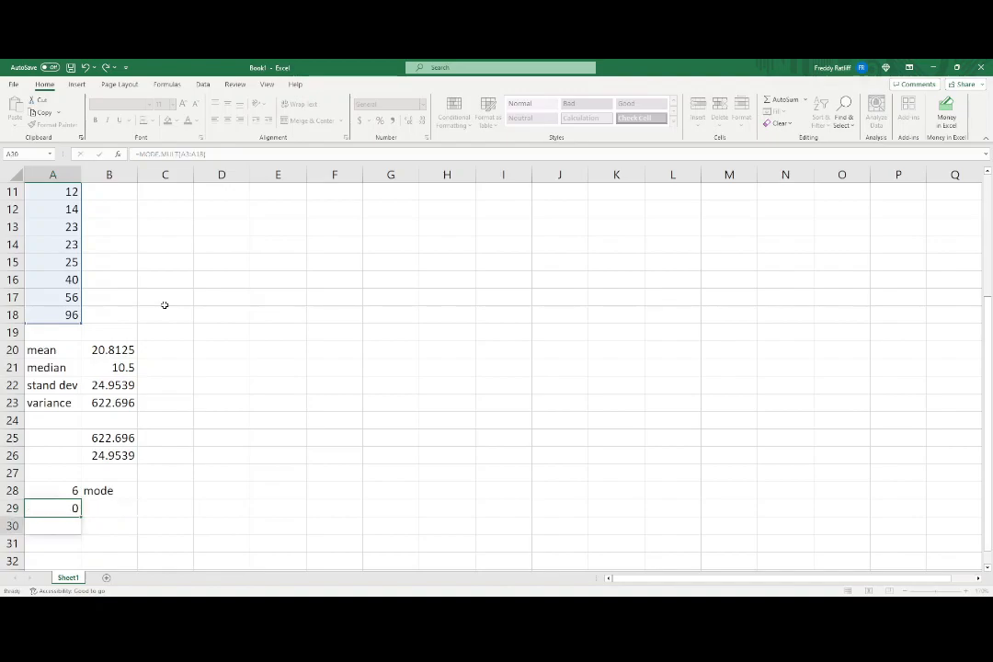
pyautogui.click(60, 511)
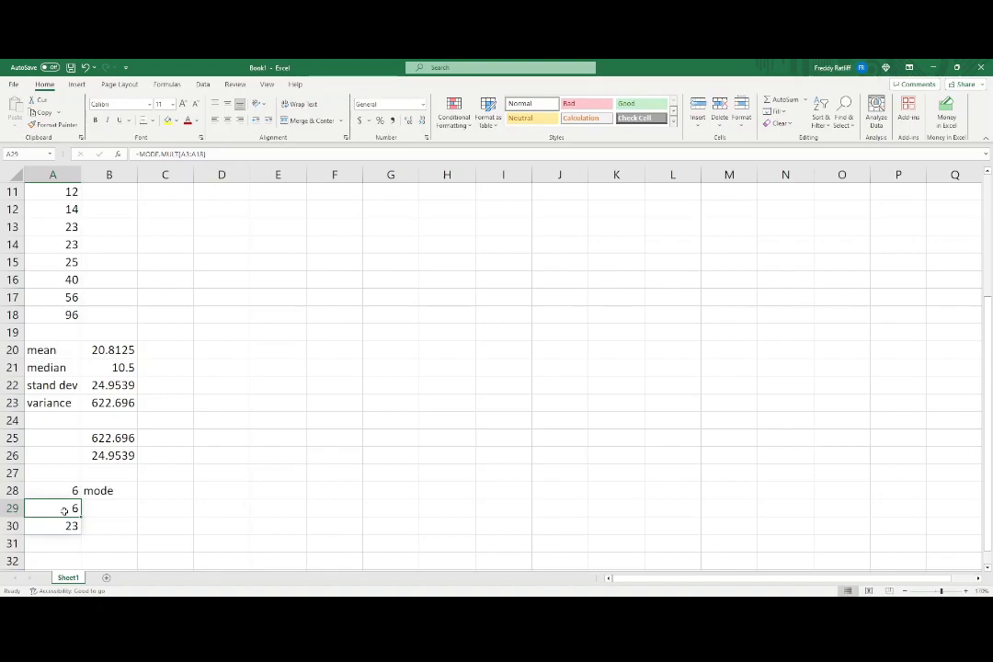
# Examine the multiple-mode results in A29:A30 and the formula behind them
pyautogui.click(111, 523)
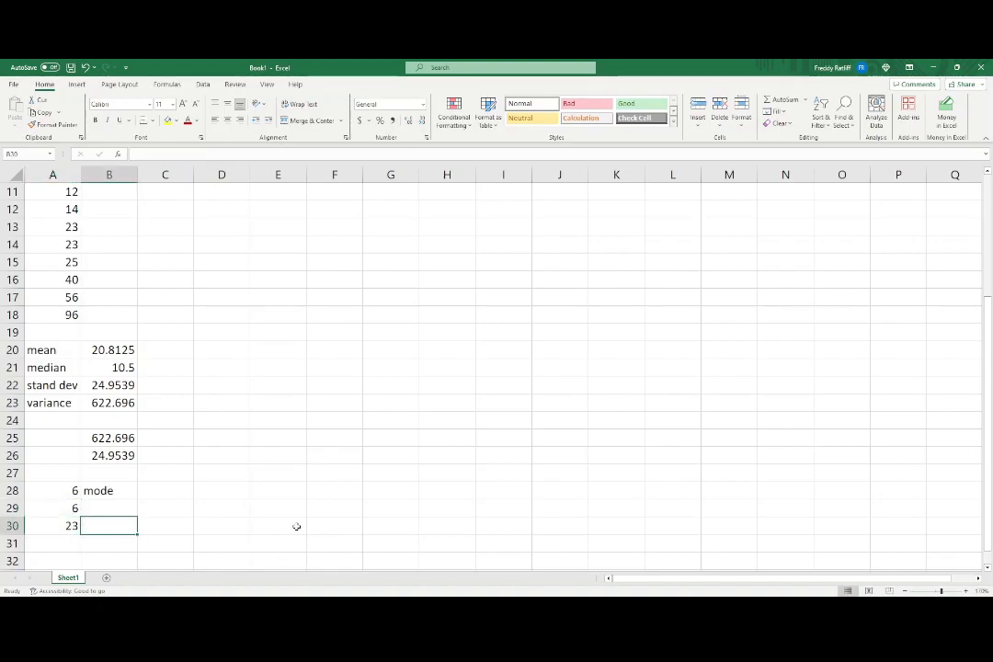
pyautogui.click(47, 508)
pyautogui.moveTo(47, 507); pyautogui.dragTo(48, 525)
pyautogui.click(50, 508)
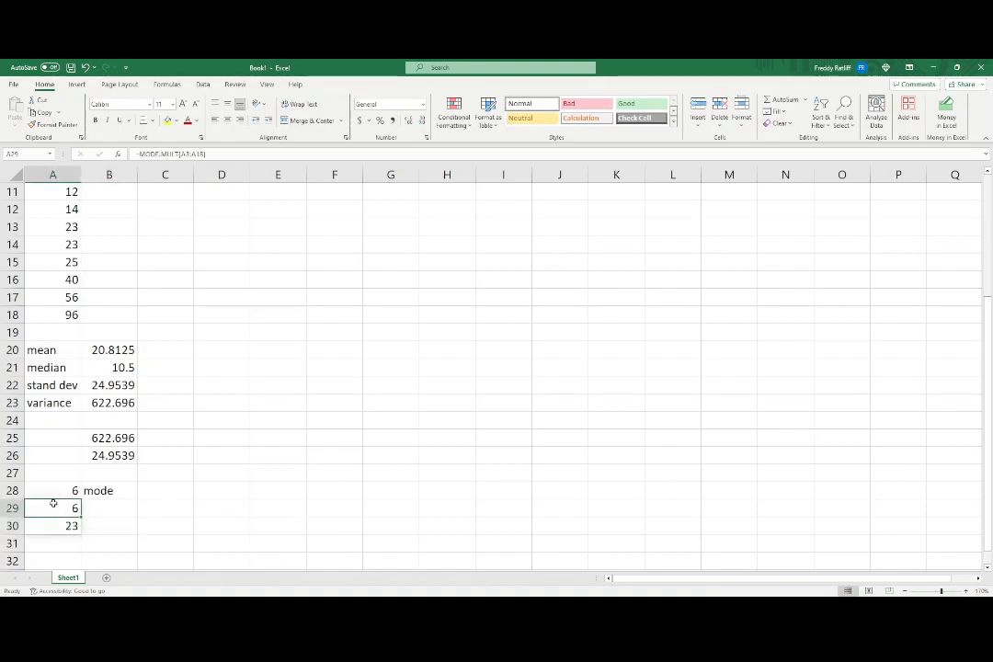
# Describe the first mode result as "singular" in cell C28
pyautogui.click(219, 493)
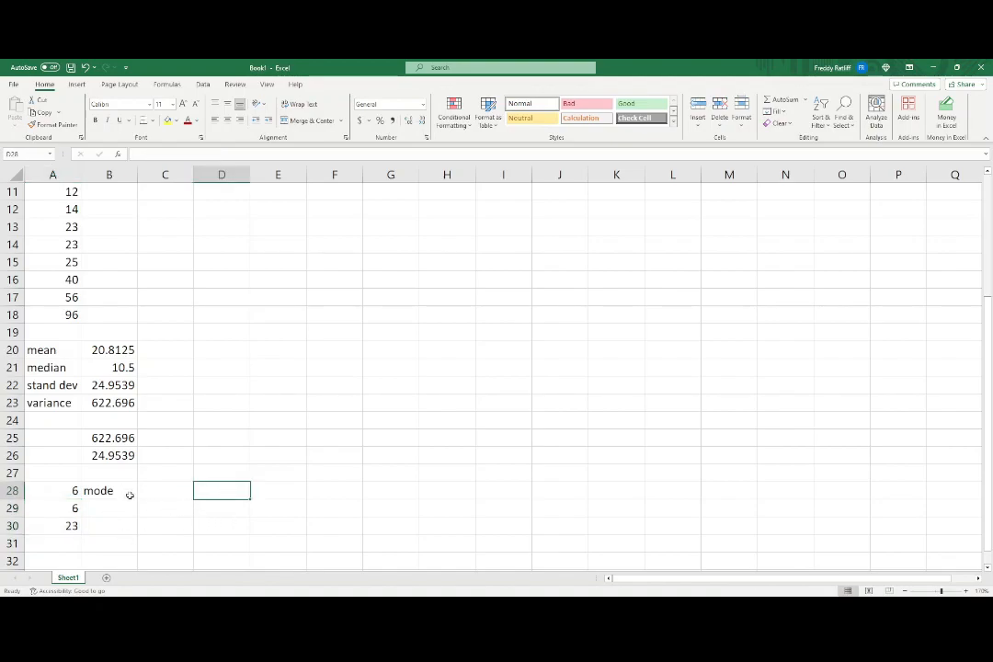
pyautogui.click(159, 494)
pyautogui.write('sin')
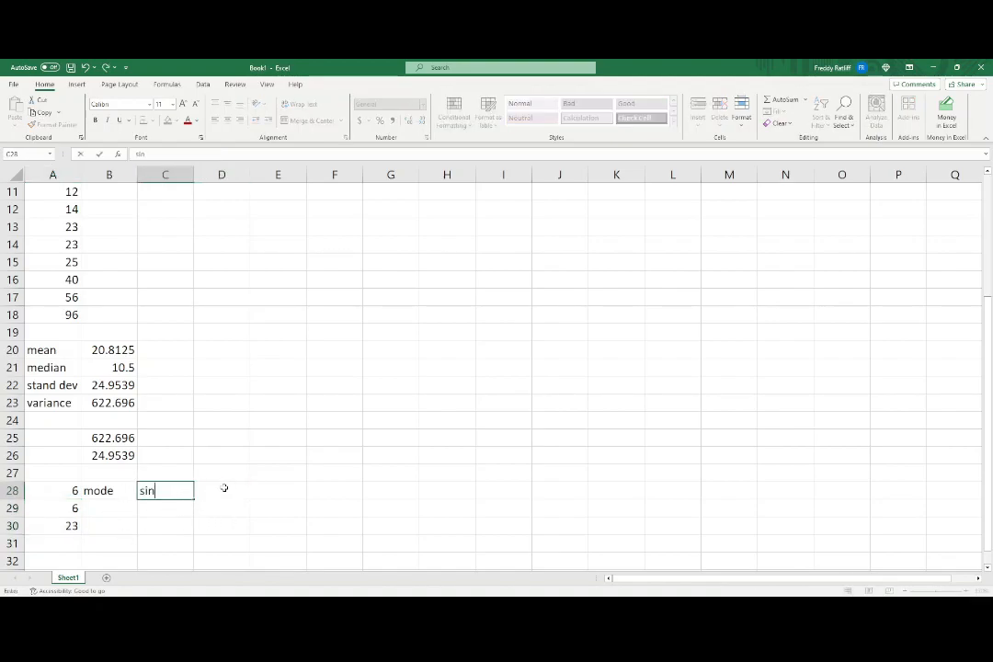
pyautogui.write('gular')
pyautogui.press('Return')
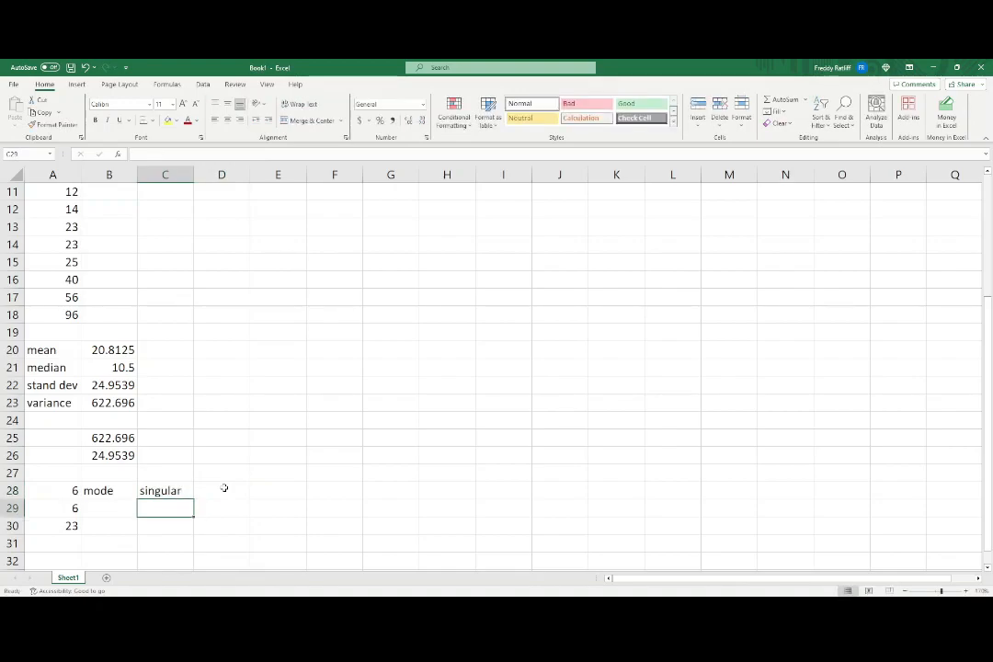
# Label the multiple-mode result with "mode" in cell B29 and "multi" in cell C29
pyautogui.press('Left')
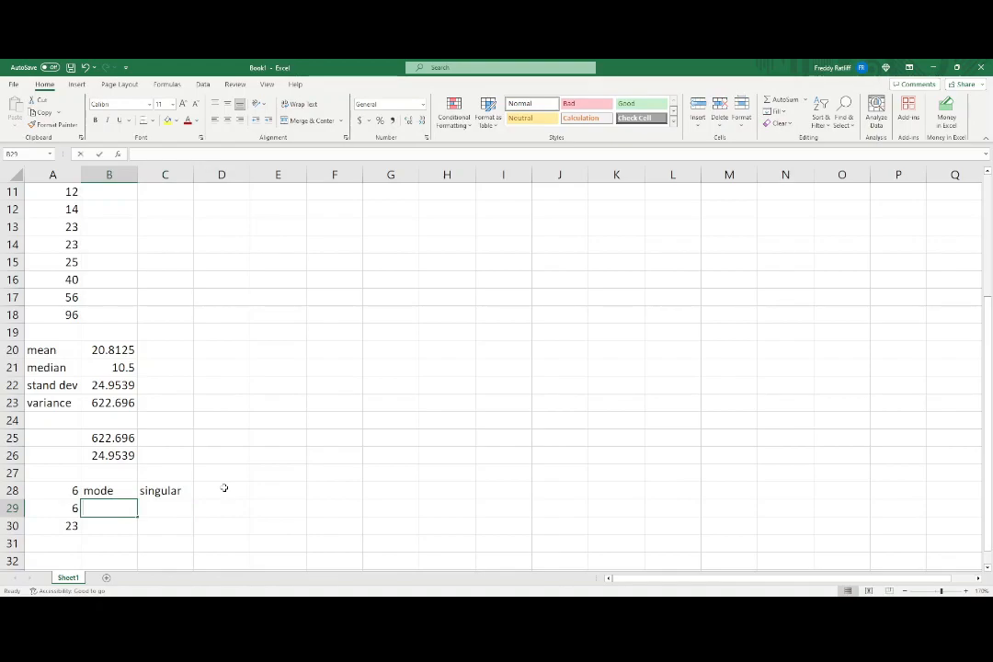
pyautogui.write('mu')
pyautogui.write('ode')
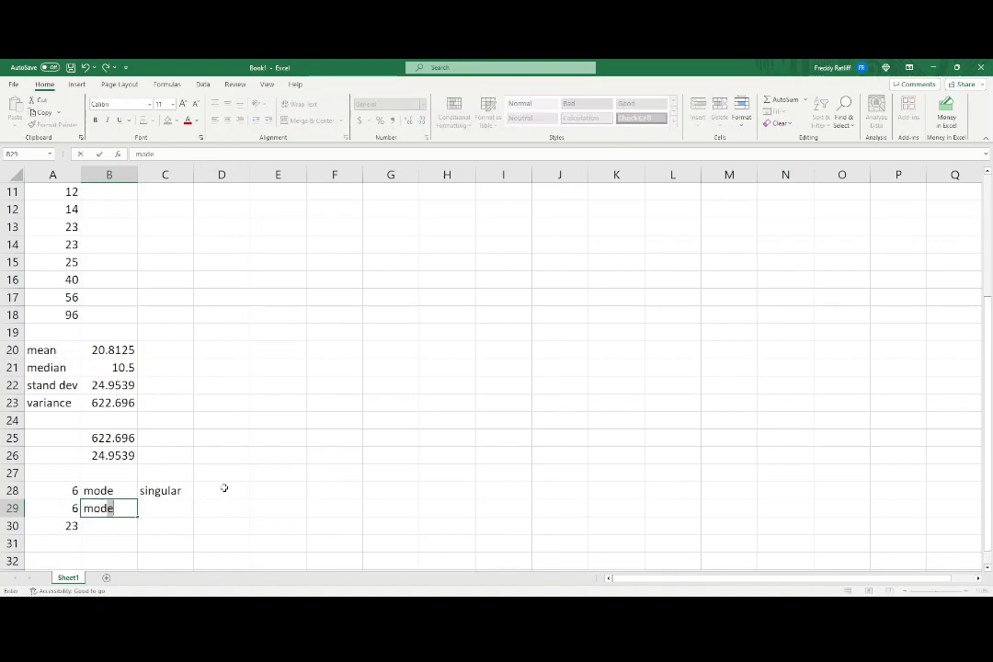
pyautogui.press('Return')
pyautogui.press('Up')
pyautogui.press('Right')
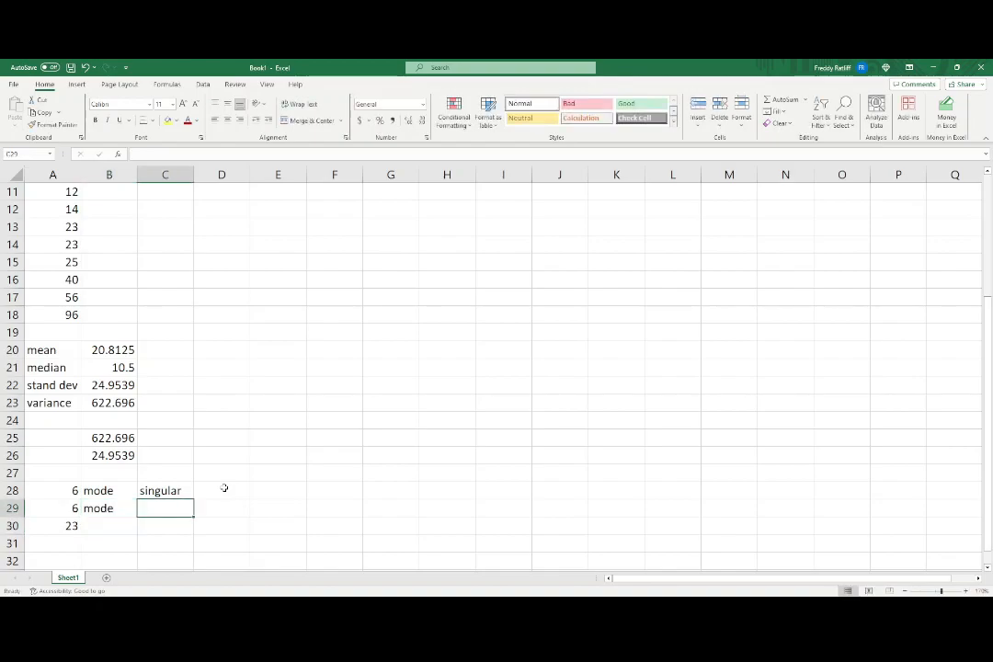
pyautogui.write('mult')
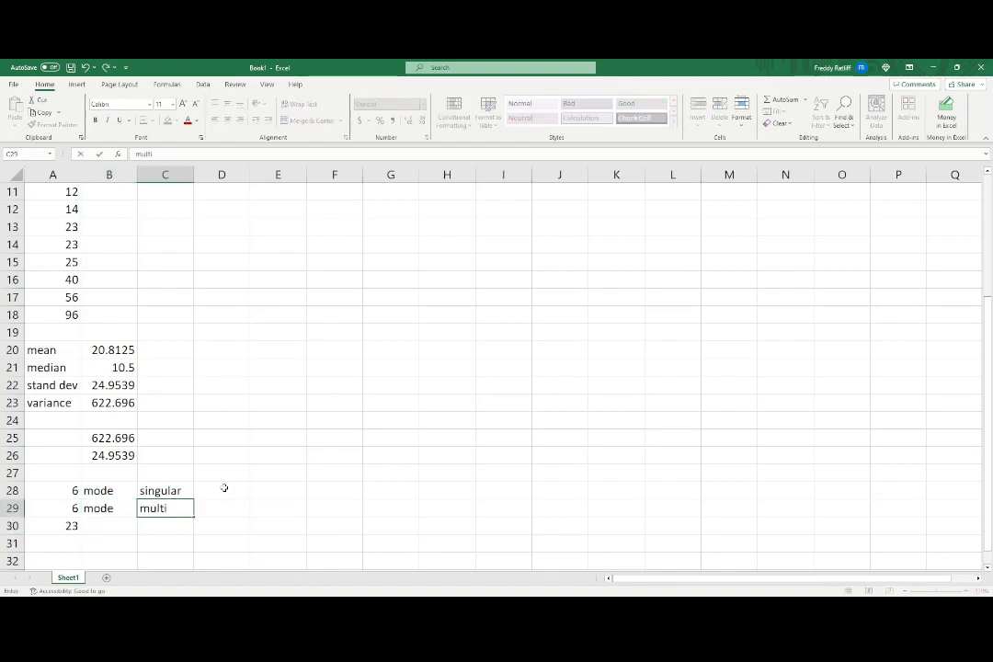
pyautogui.write('i')
pyautogui.press('Return')
# Highlight the multiple-mode results and their labels in A29:C30 with a yellow fill
pyautogui.moveTo(74, 508); pyautogui.dragTo(155, 532)
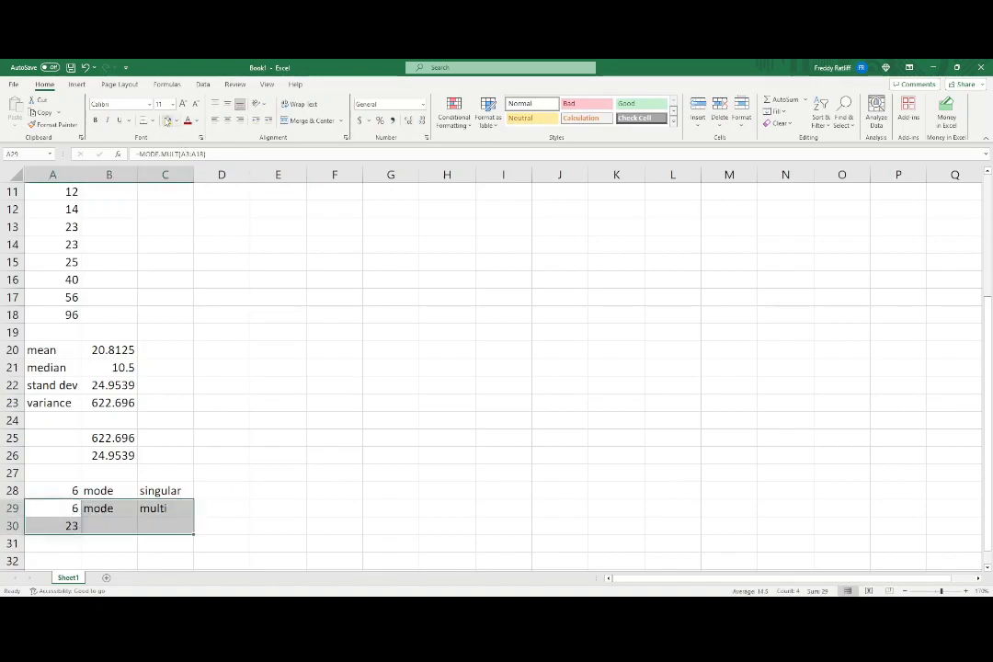
pyautogui.click(168, 120)
pyautogui.click(231, 420)
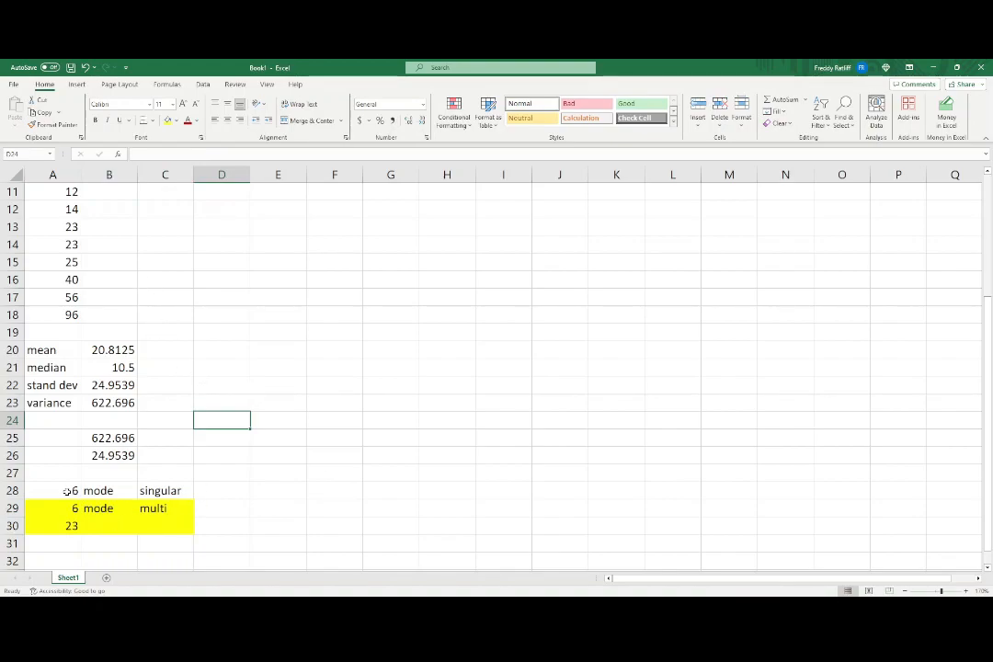
# Compare the single-mode row A28:C28 and the multiple-mode block A29:C30 with the repeated pairs in A6:A7 and A13:A14
pyautogui.click(70, 491)
pyautogui.scroll(2, 83, 386)
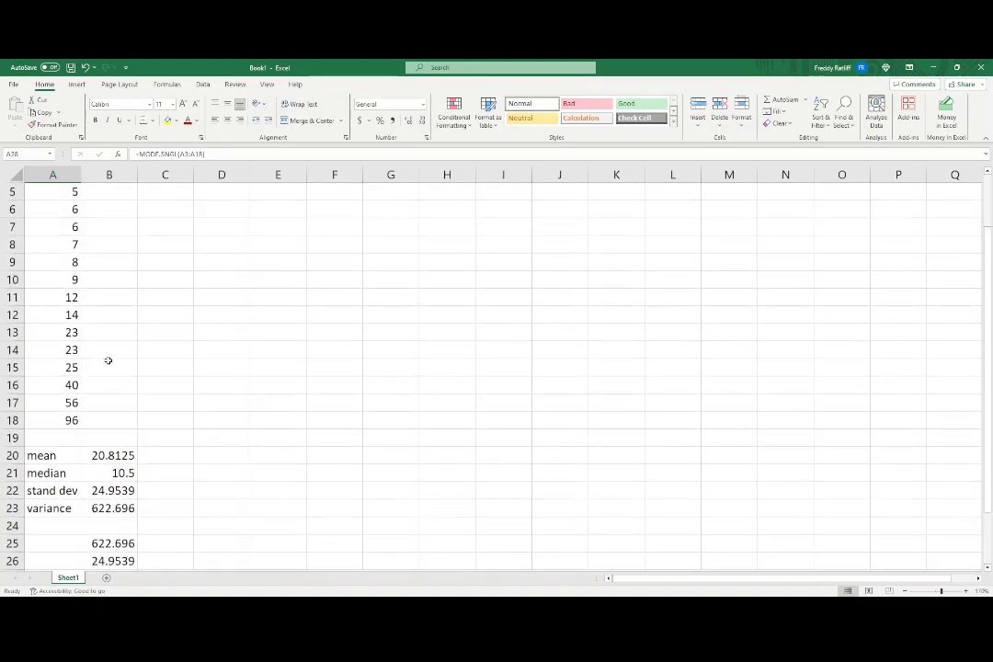
pyautogui.moveTo(73, 329); pyautogui.dragTo(65, 345)
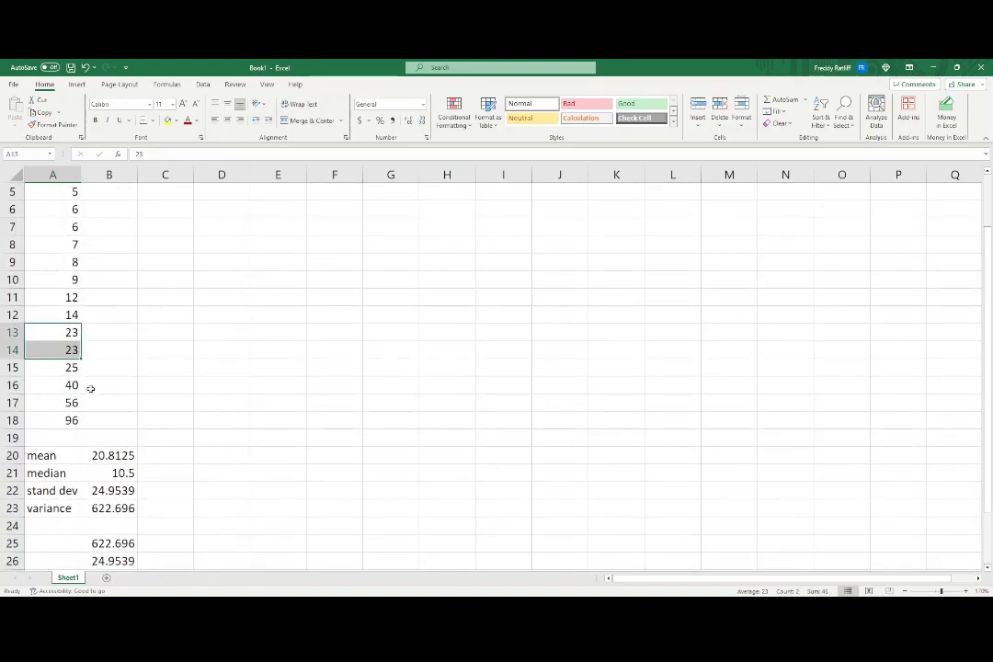
pyautogui.scroll(2, 101, 386)
pyautogui.moveTo(65, 280); pyautogui.dragTo(66, 297)
pyautogui.moveTo(53, 405); pyautogui.dragTo(56, 420)
pyautogui.scroll(-1, 92, 383)
pyautogui.scroll(-4, 157, 506)
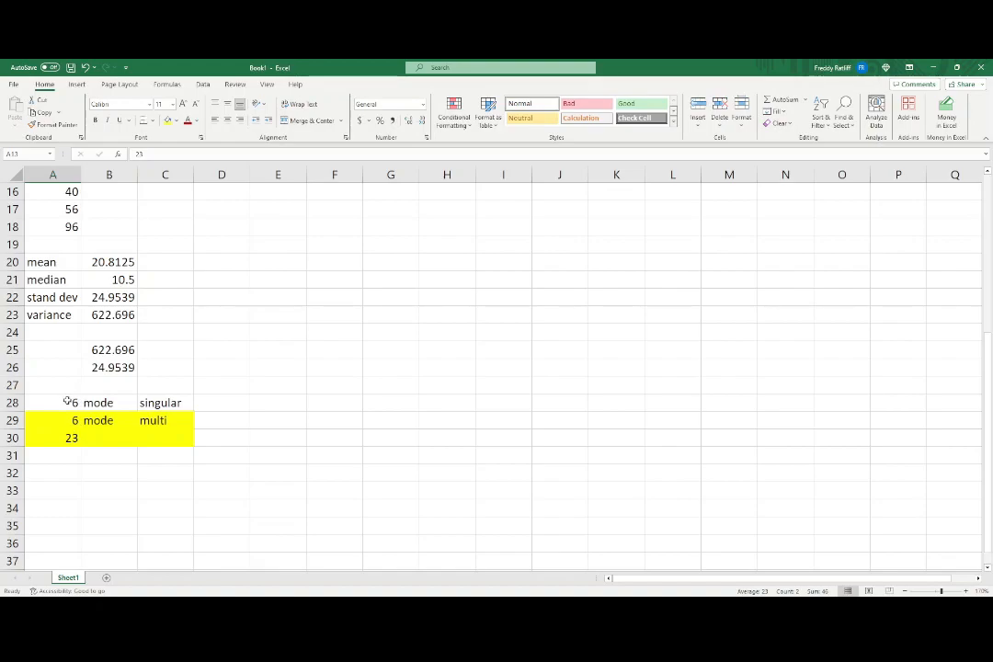
pyautogui.click(74, 402)
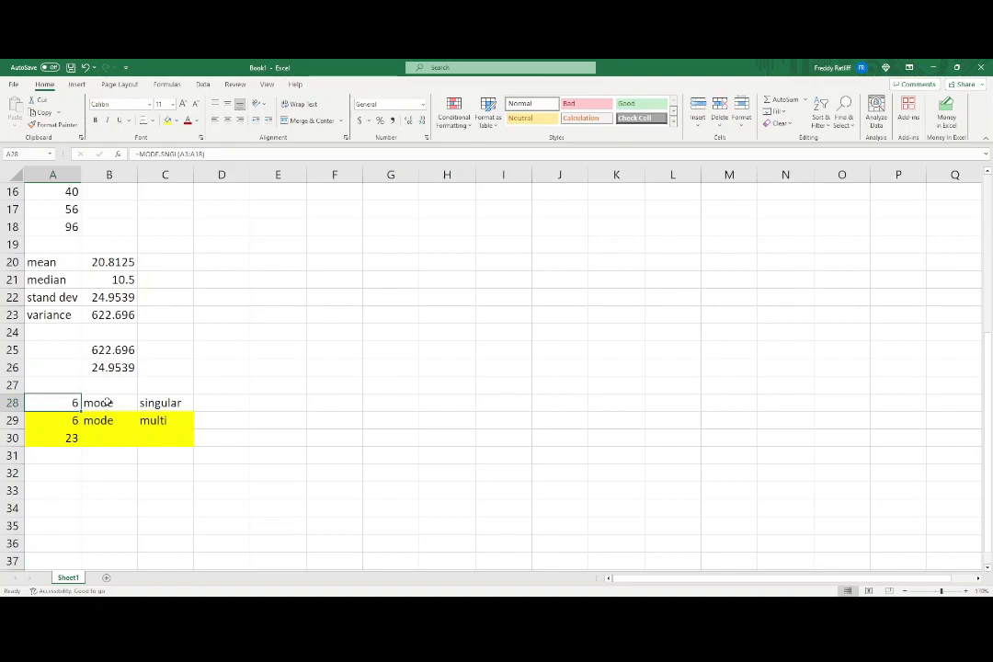
pyautogui.moveTo(69, 403); pyautogui.dragTo(161, 405)
pyautogui.click(157, 420)
pyautogui.moveTo(79, 427); pyautogui.dragTo(151, 437)
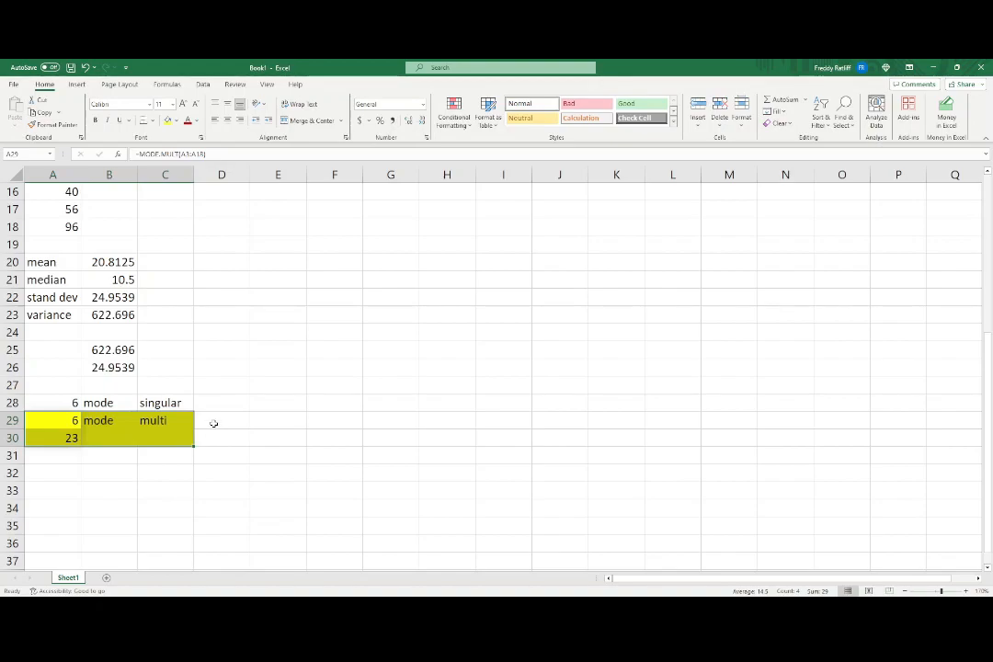
# Review the whole sheet, from the random number list down to the statistics and mode results
pyautogui.scroll(5, 215, 424)
pyautogui.scroll(-5, 188, 390)
pyautogui.scroll(2, 185, 390)
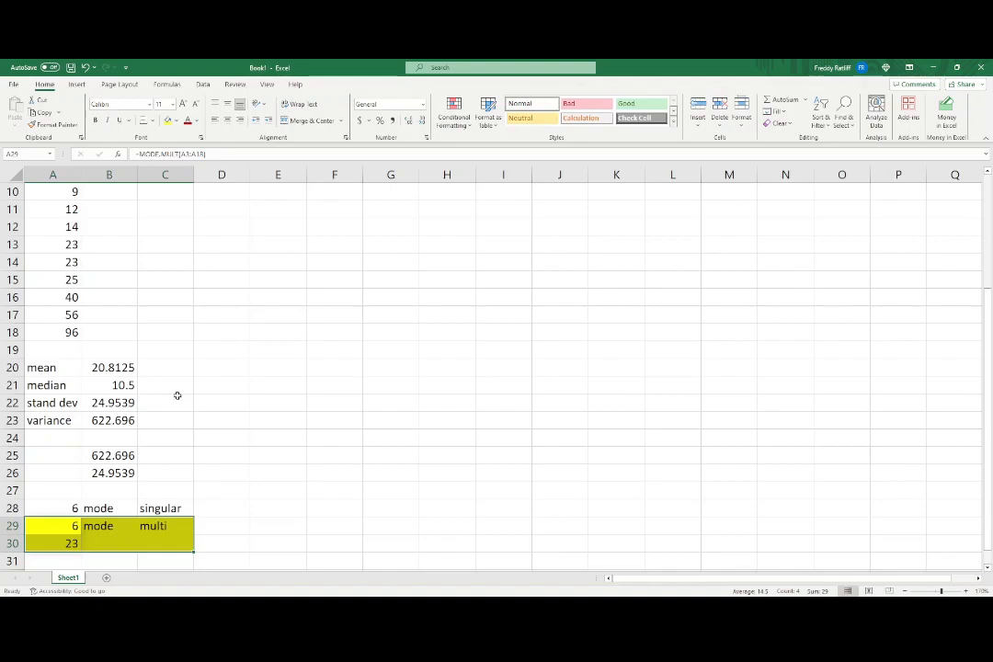
pyautogui.scroll(3, 175, 391)
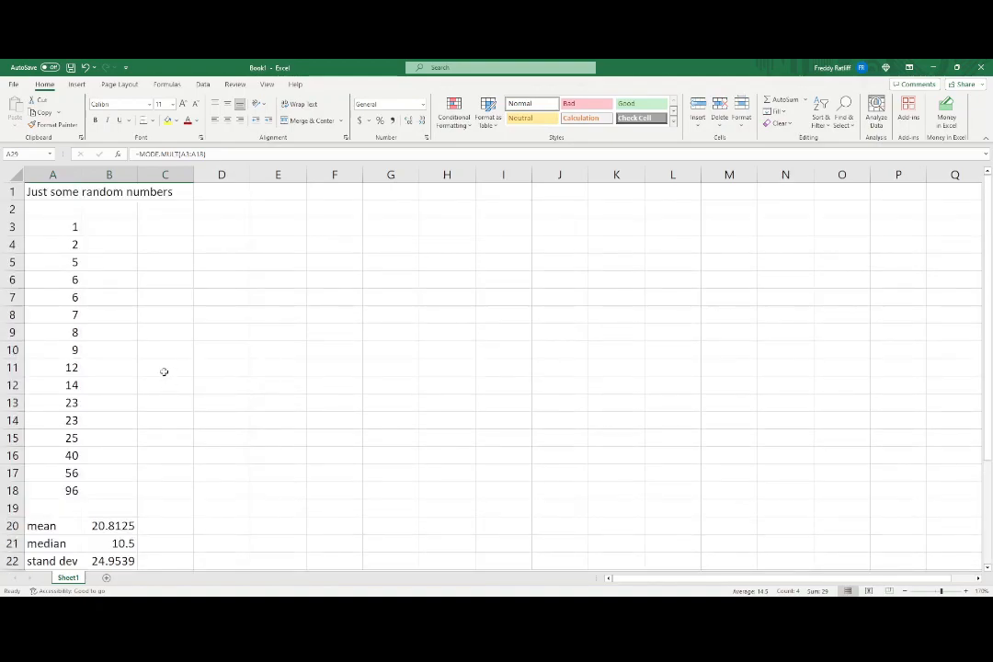
pyautogui.scroll(-2, 164, 372)
pyautogui.scroll(-1, 164, 371)
pyautogui.scroll(2, 195, 370)
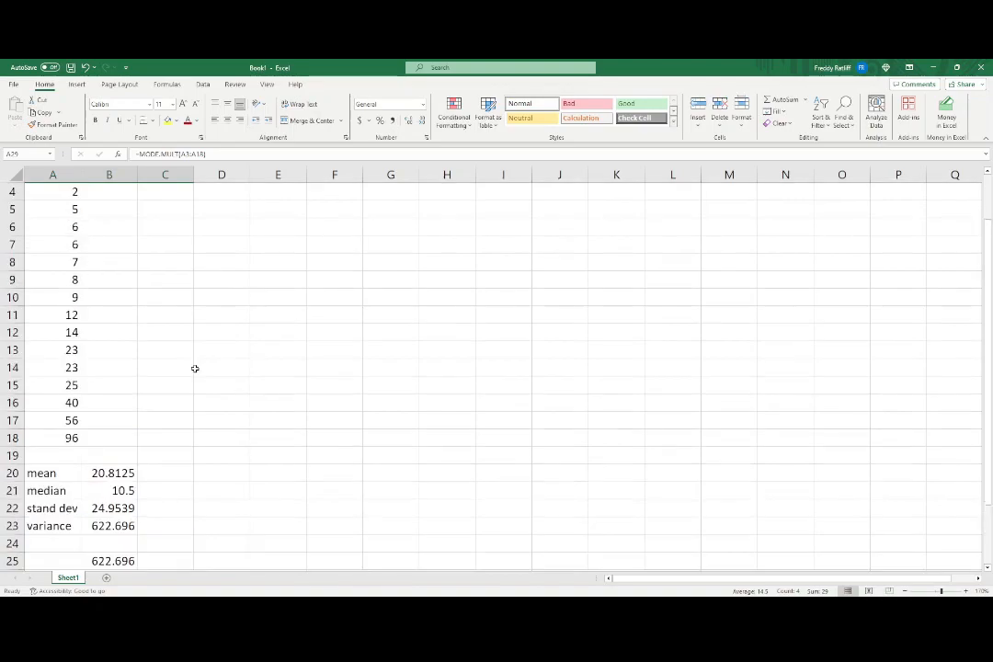
pyautogui.scroll(1, 197, 368)
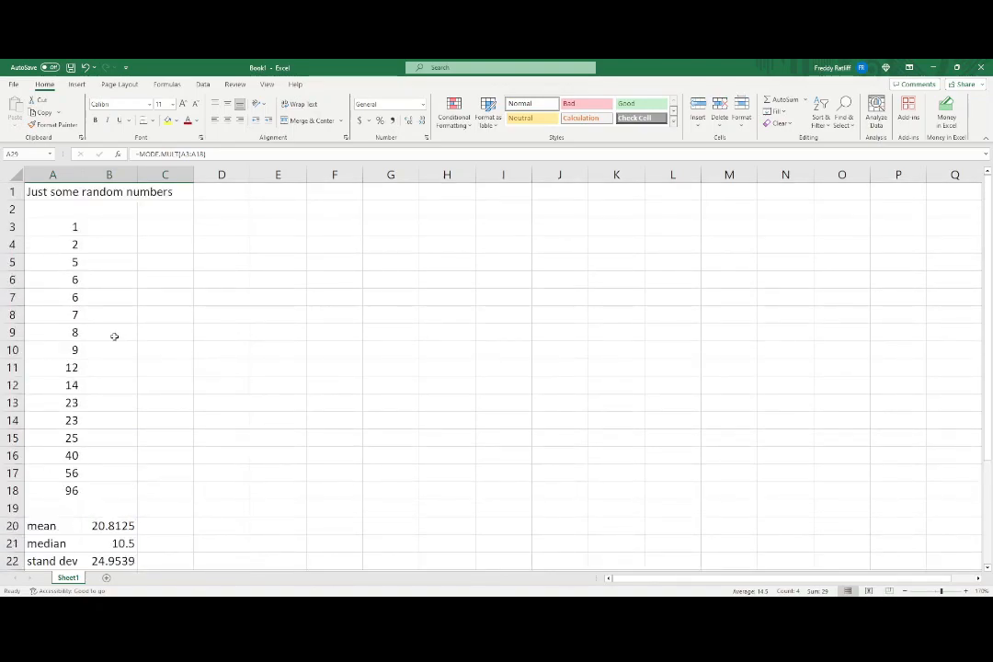